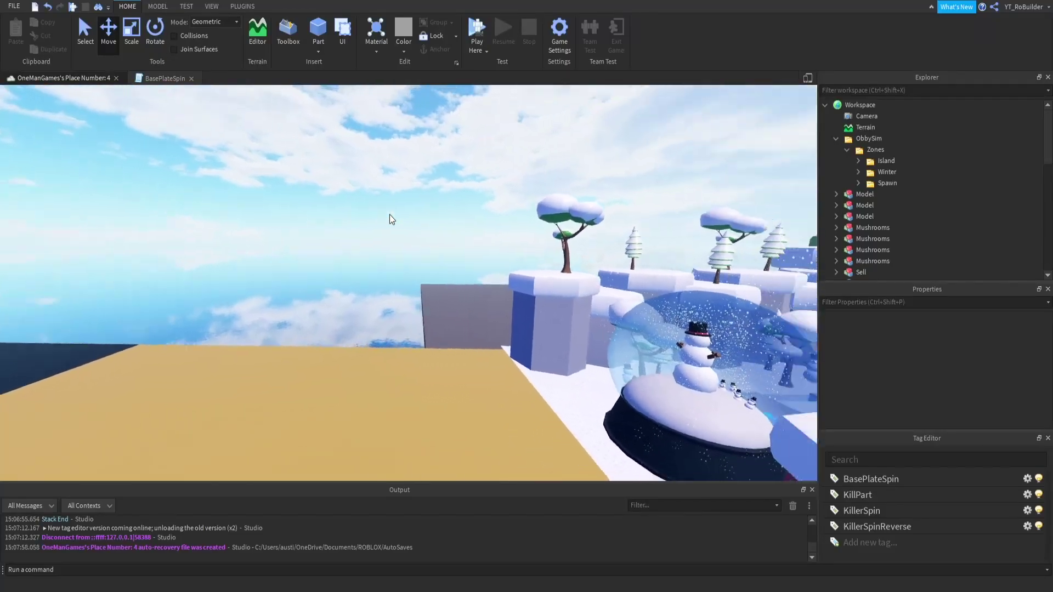
- Examine the bare sand baseplate and where it joins the winter zone from several angles
key(s)
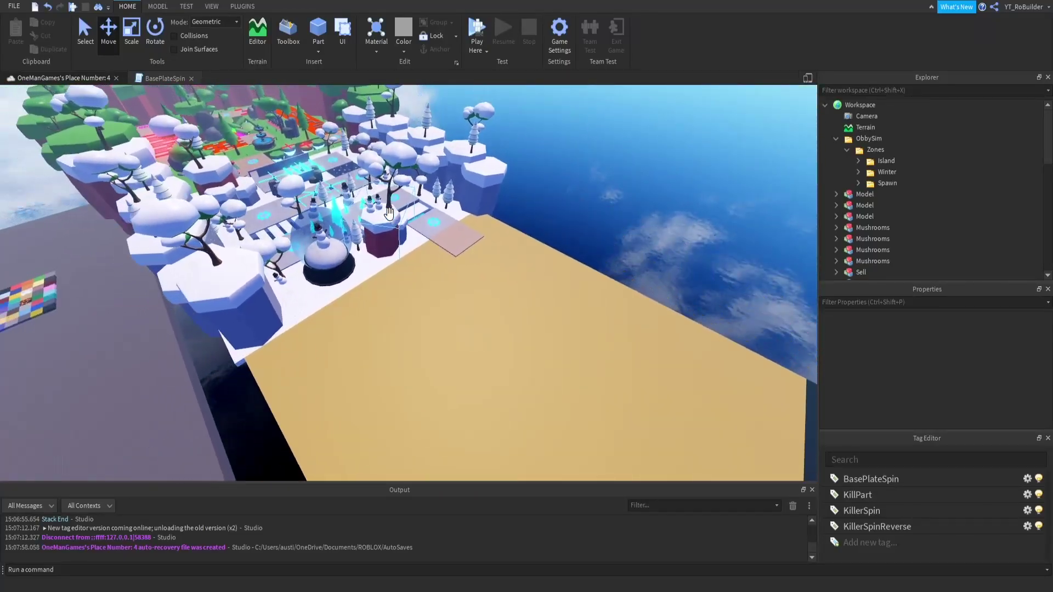
key(d)
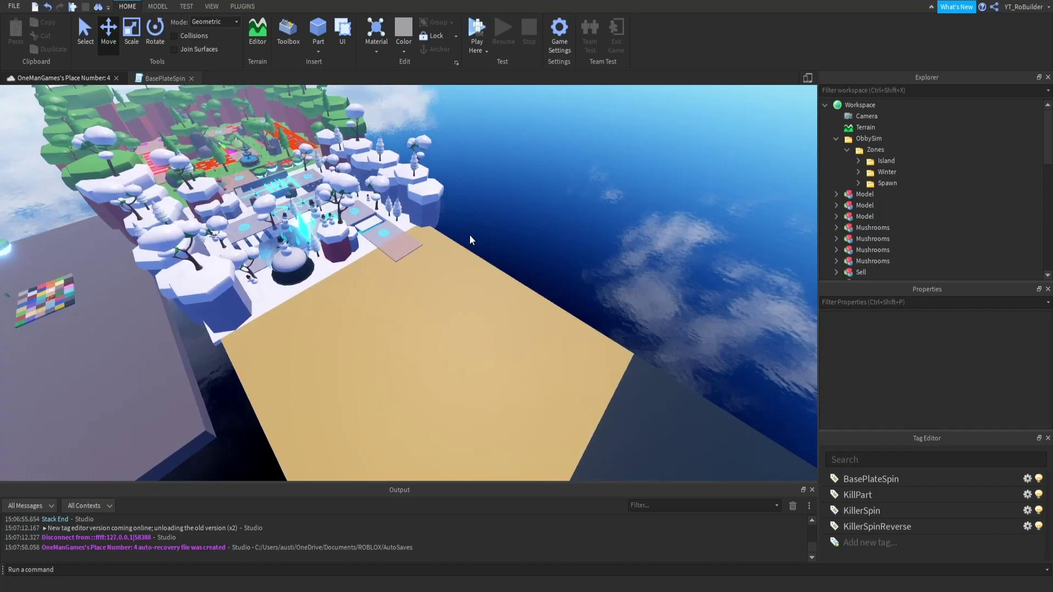
key(w)
right_drag(411, 334, 410, 332)
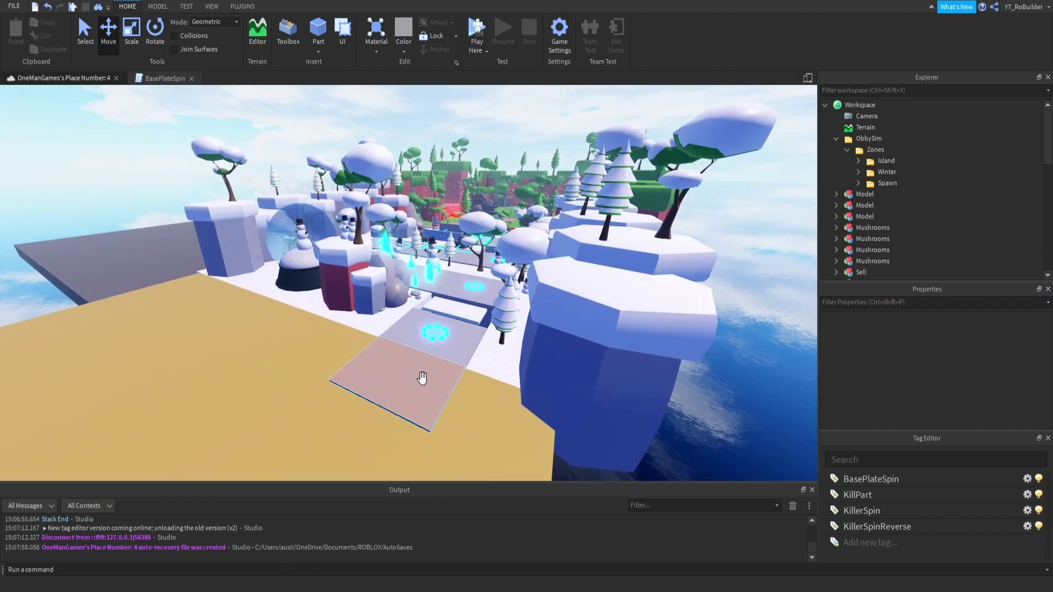
middle_drag(423, 377, 431, 308)
right_drag(431, 308, 462, 281)
key(s)
key(w)
key(w)
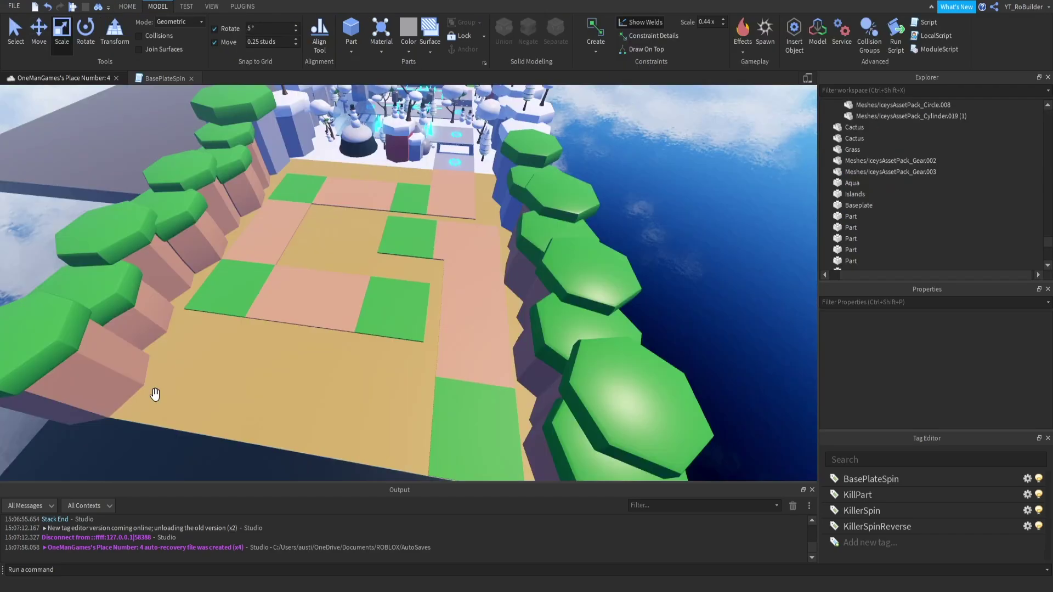
- Examine the layout of green and pink platforms, the narrow gaps between them and the surrounding cliffs on the sand baseplate
scroll(398, 273, up, 10)
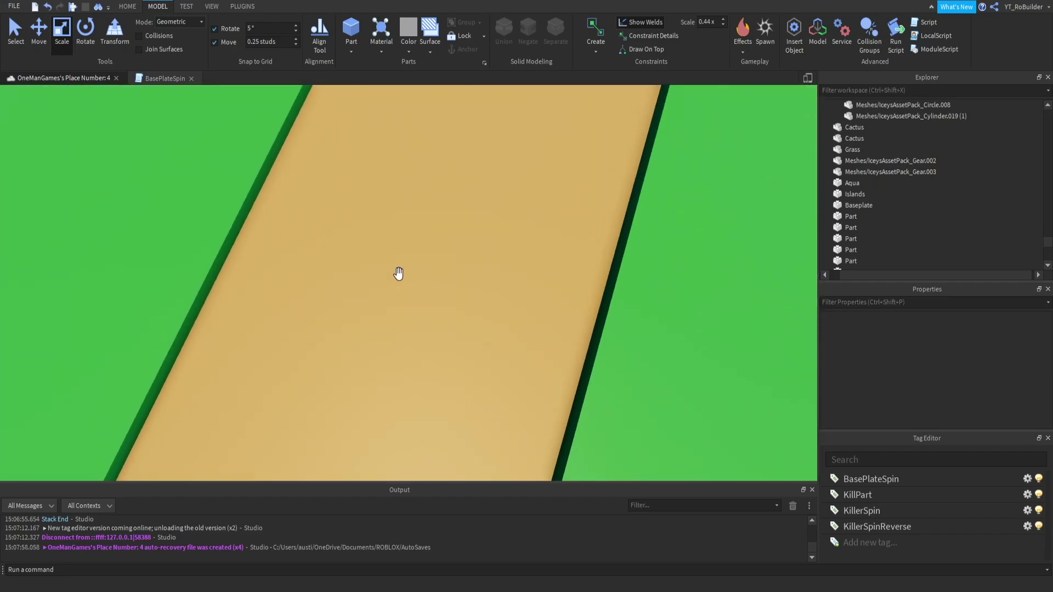
scroll(398, 273, down, 3)
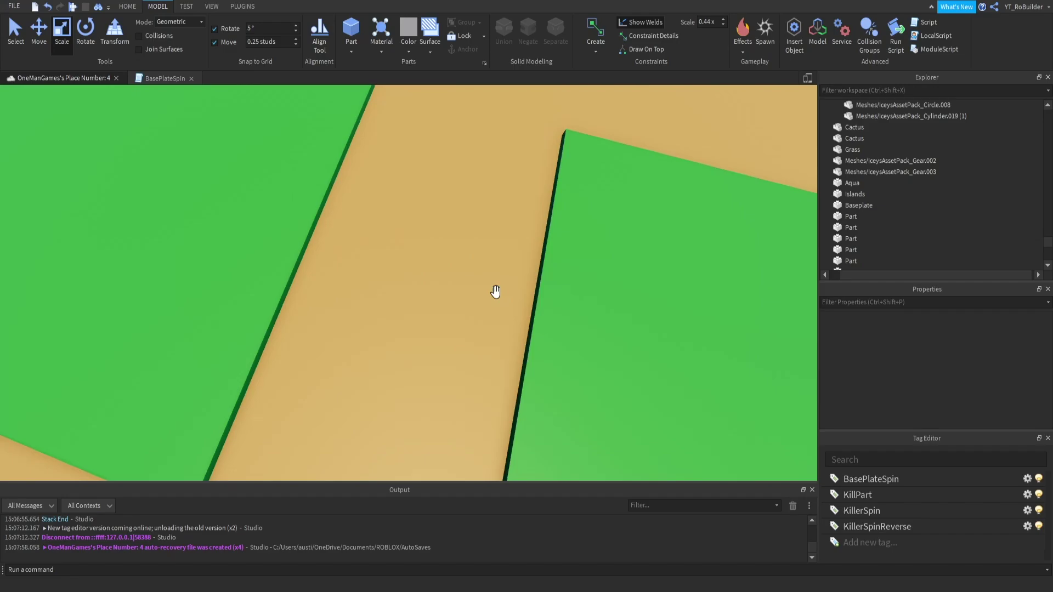
scroll(495, 289, down, 10)
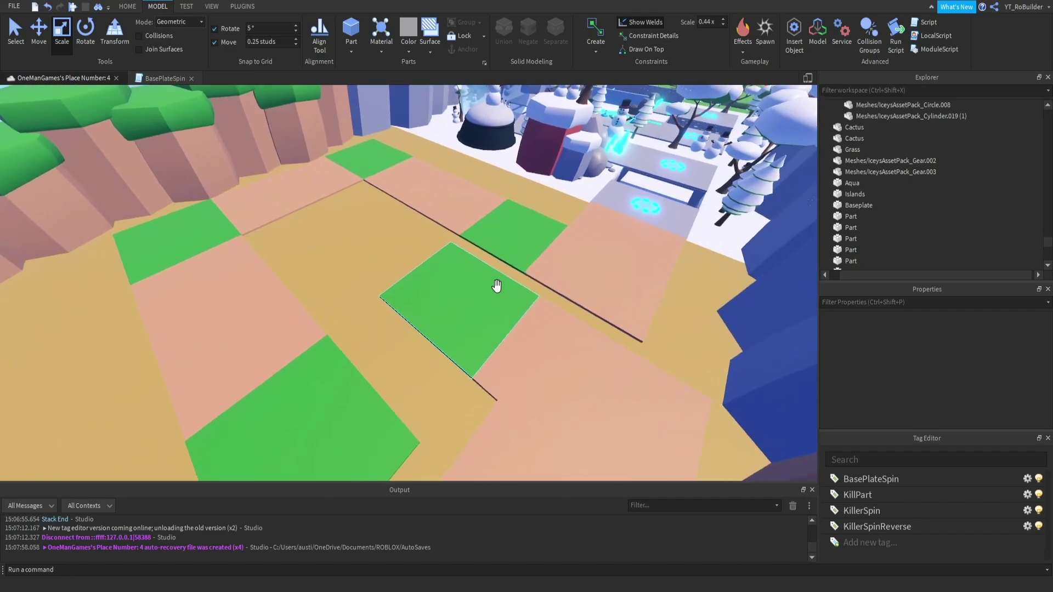
key(w)
right_drag(497, 287, 496, 286)
scroll(497, 287, down, 5)
key(w)
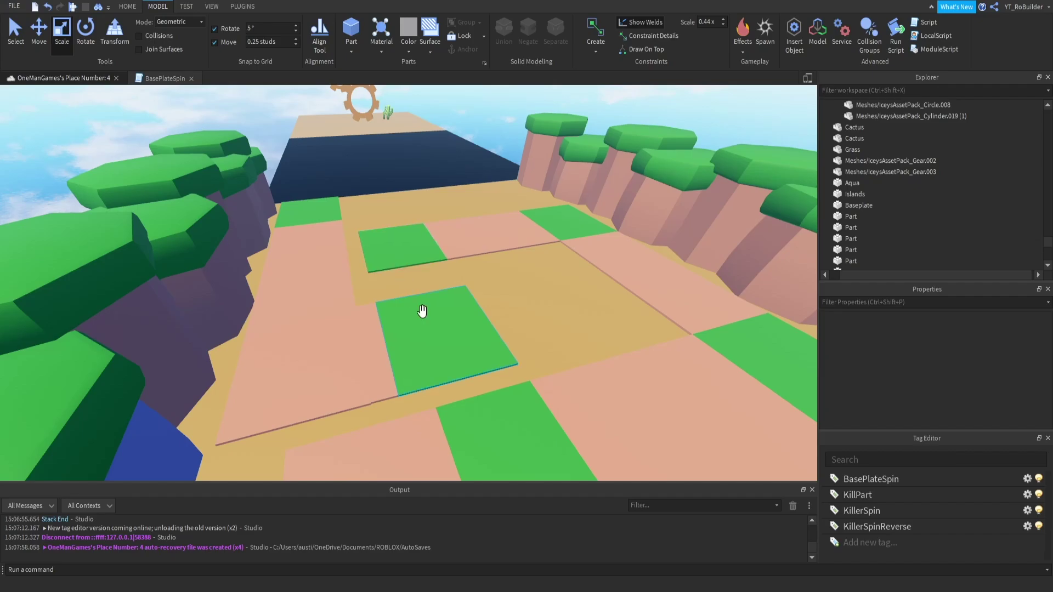
scroll(432, 344, down, 5)
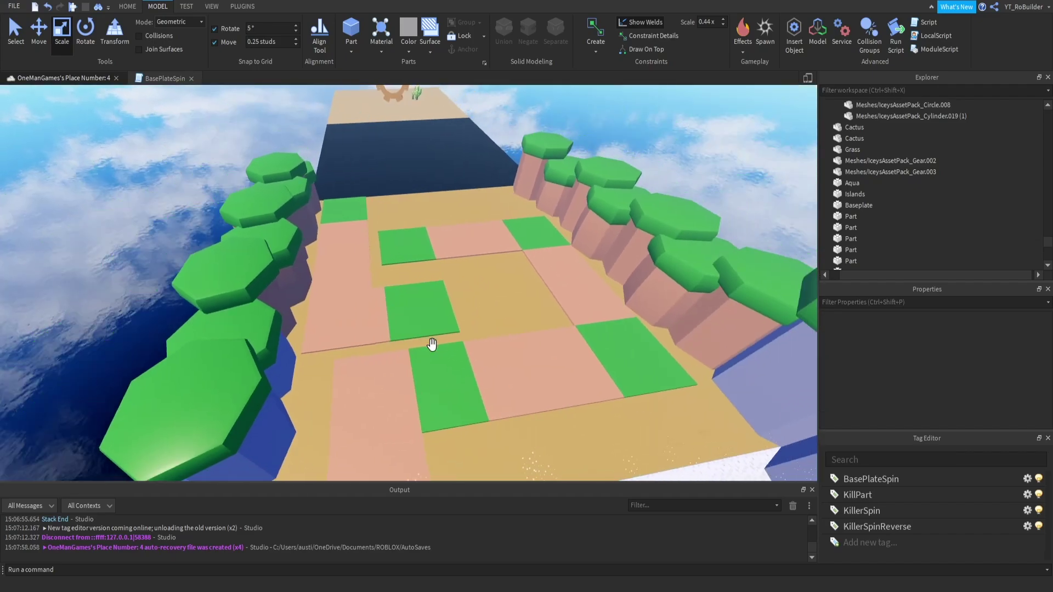
right_drag(432, 345, 432, 336)
scroll(432, 336, down, 3)
scroll(284, 174, up, 2)
scroll(285, 174, up, 3)
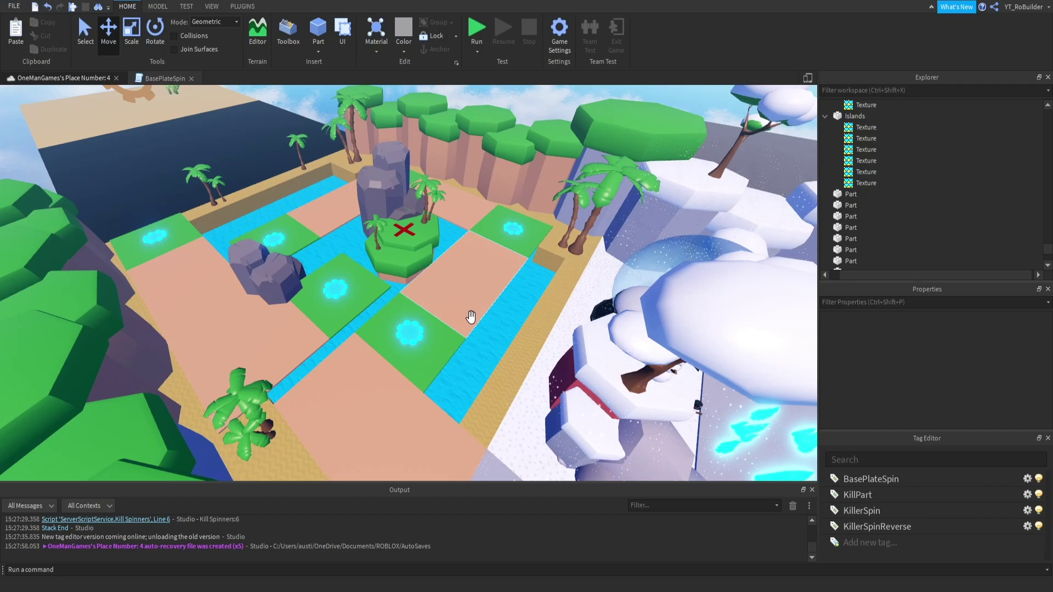
- Duplicate the grey rock mesh beside the red X island and rotate the copy about its vertical axis
key(w)
right_drag(496, 313, 427, 384)
key(d)
key(d)
key(w)
key(w)
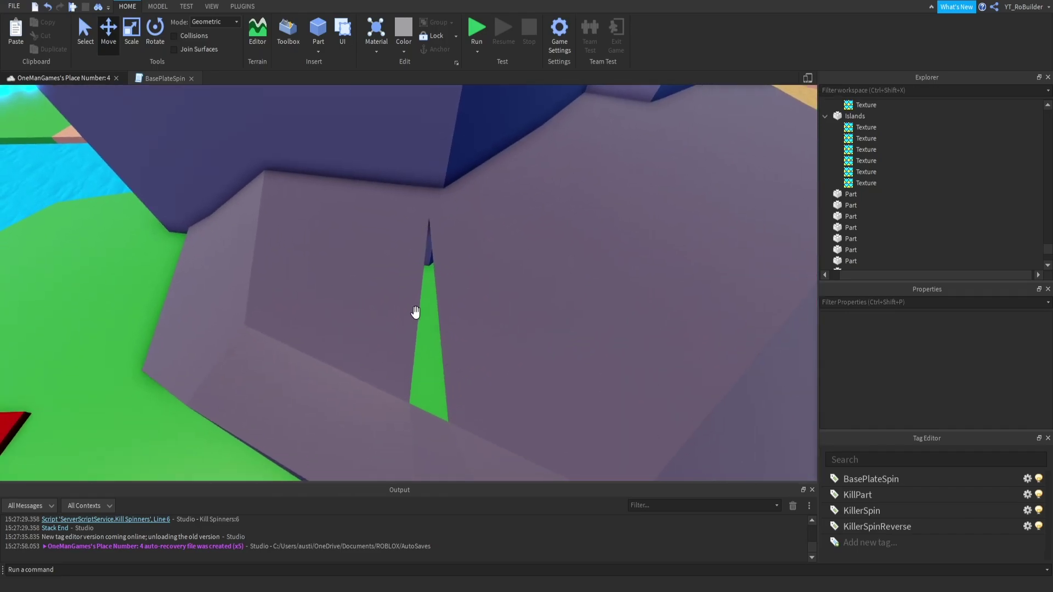
scroll(460, 281, down, 5)
click(459, 280)
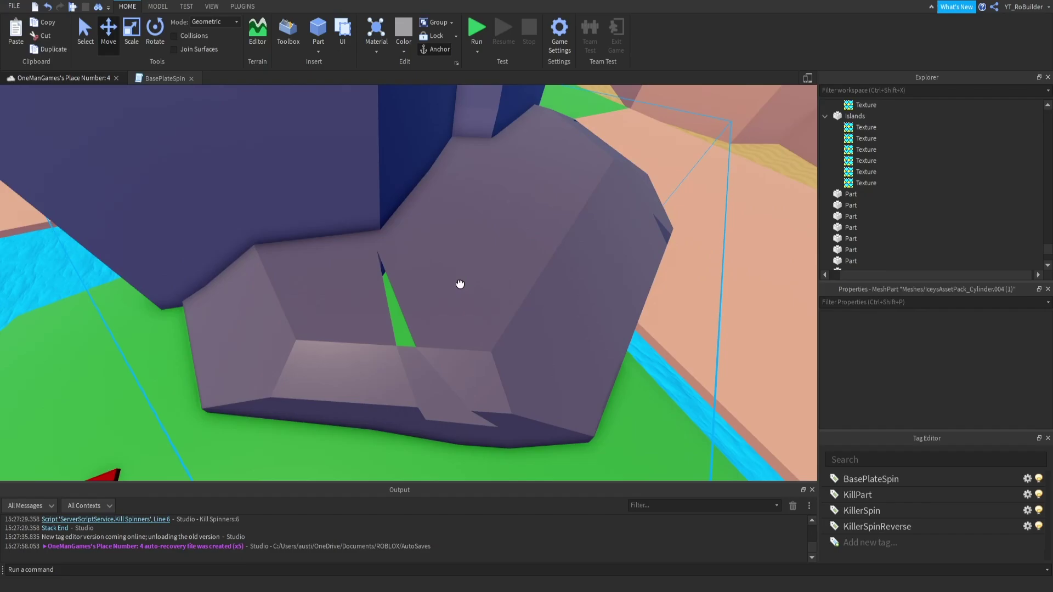
key(ctrl+d)
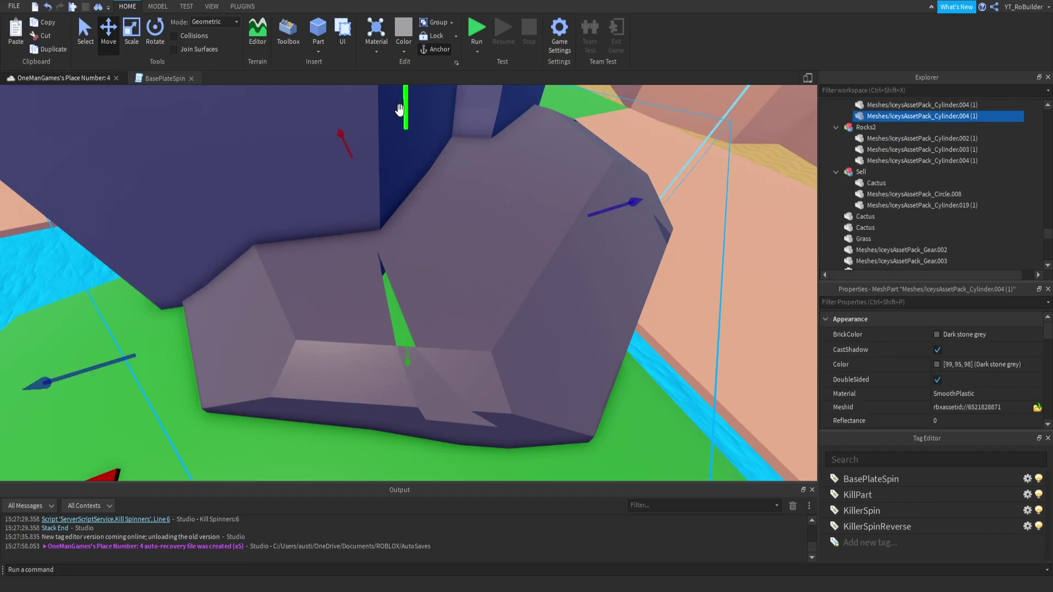
click(132, 30)
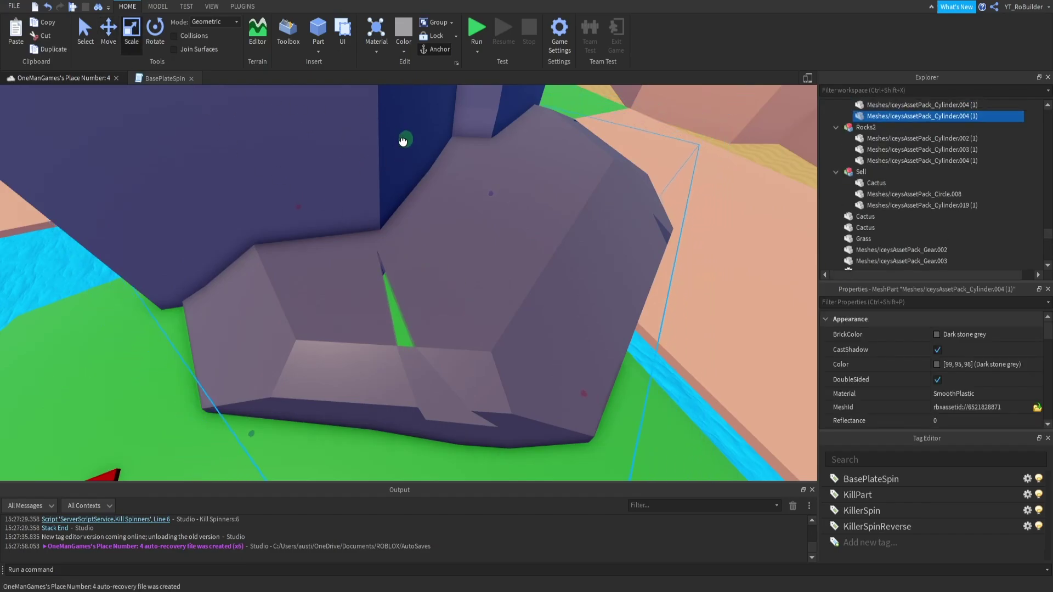
click(155, 30)
drag(384, 263, 301, 249)
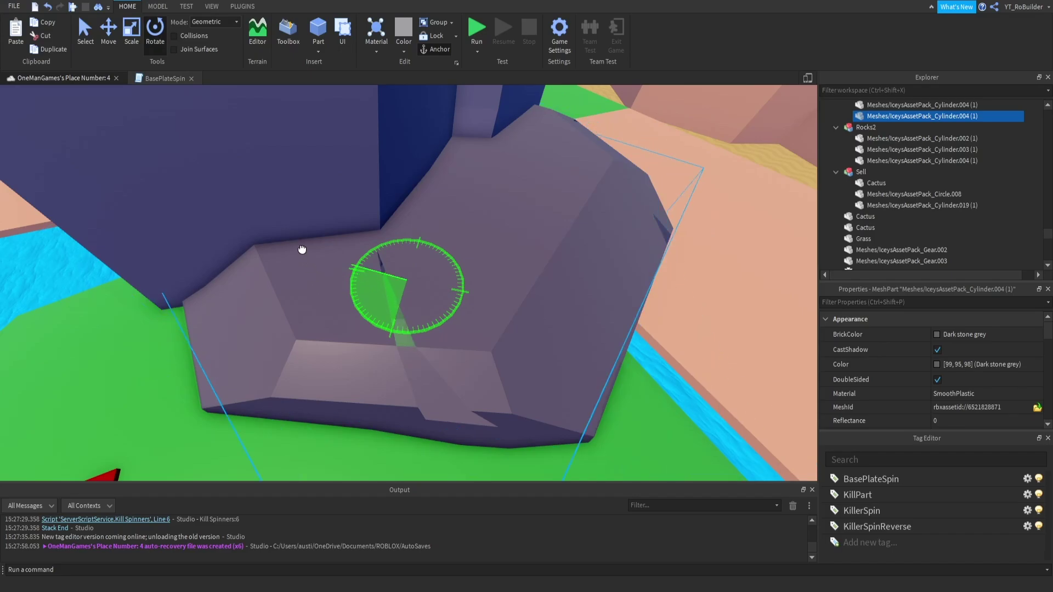
- Try shifting the rotated rock copy sideways against the original rock, and delete the copy
right_drag(469, 379, 446, 362)
scroll(447, 362, down, 3)
key(ctrl+2)
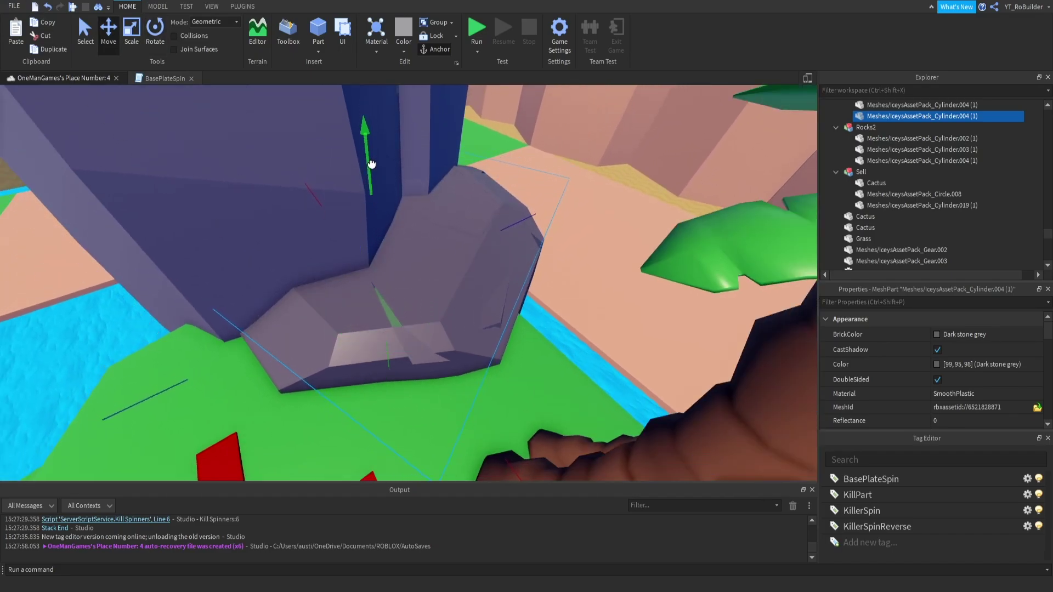
right_drag(404, 332, 404, 331)
drag(531, 332, 559, 329)
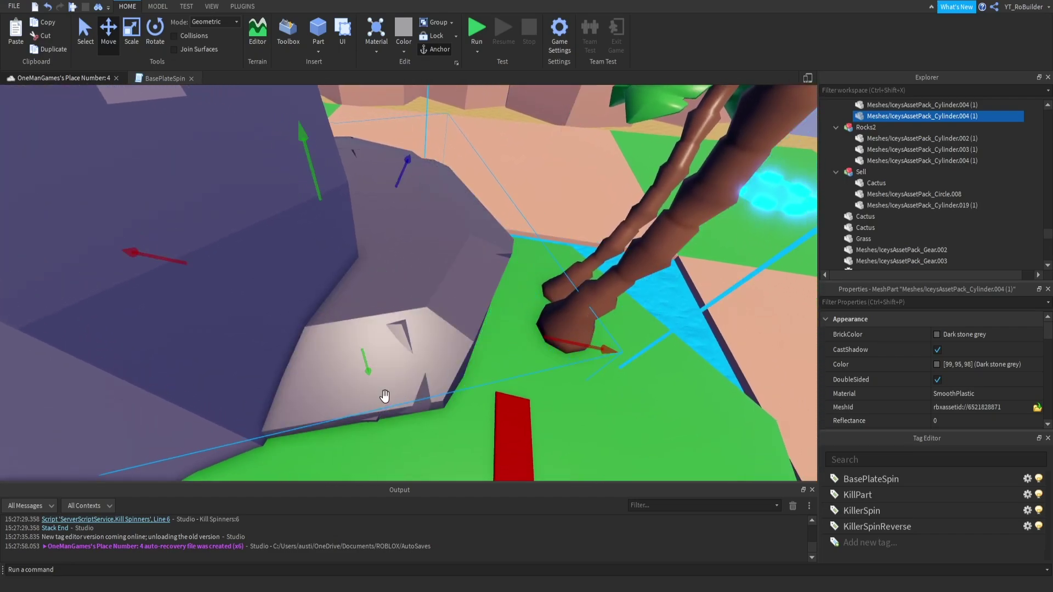
right_drag(357, 360, 240, 334)
scroll(240, 334, down, 1)
drag(245, 389, 275, 379)
right_drag(275, 378, 431, 319)
scroll(430, 317, up, 5)
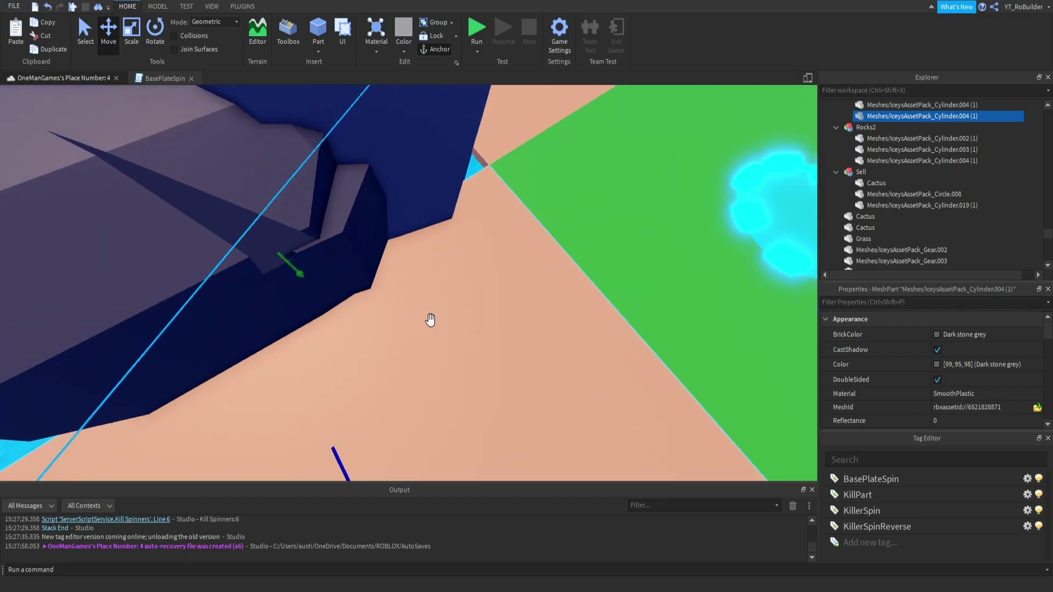
scroll(430, 318, down, 6)
key(Delete)
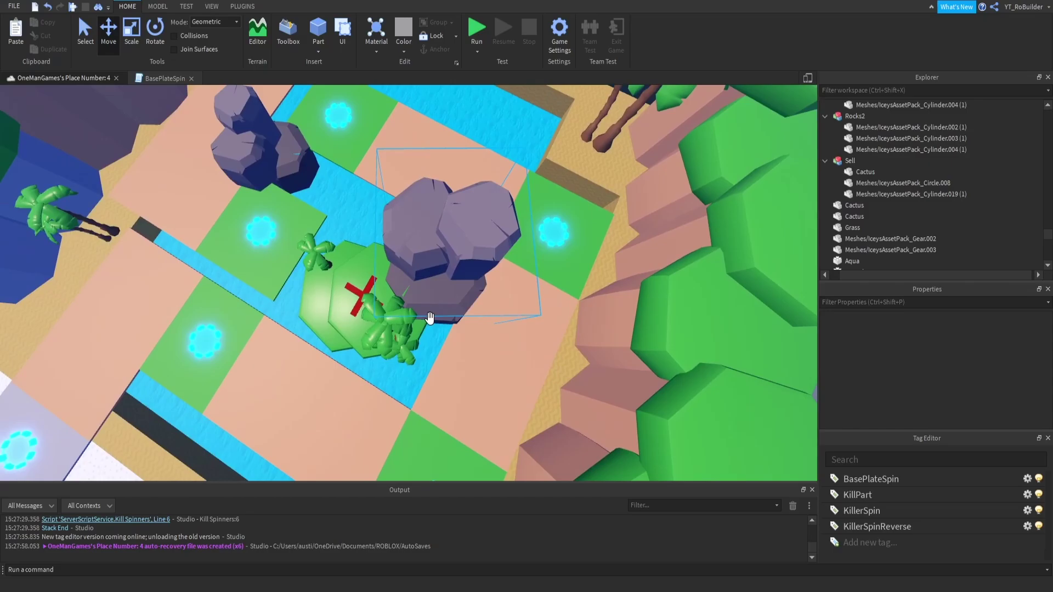
- Examine the island zone's rocks, palm trees, water channels, red X island and glowing checkpoint platforms
scroll(431, 317, down, 1)
right_drag(541, 291, 542, 290)
scroll(542, 289, down, 2)
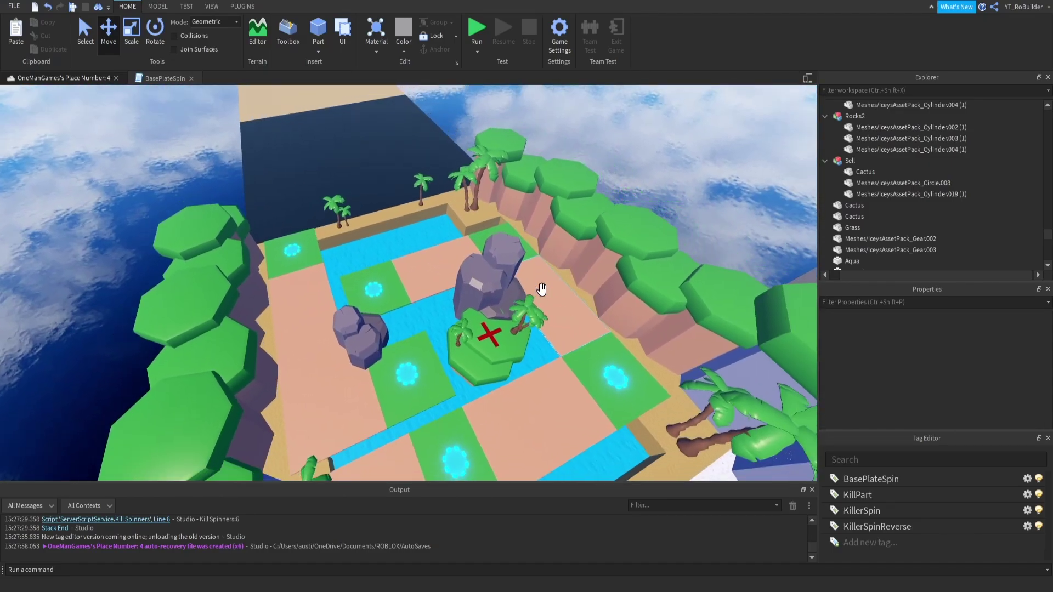
scroll(541, 289, down, 2)
scroll(541, 289, up, 10)
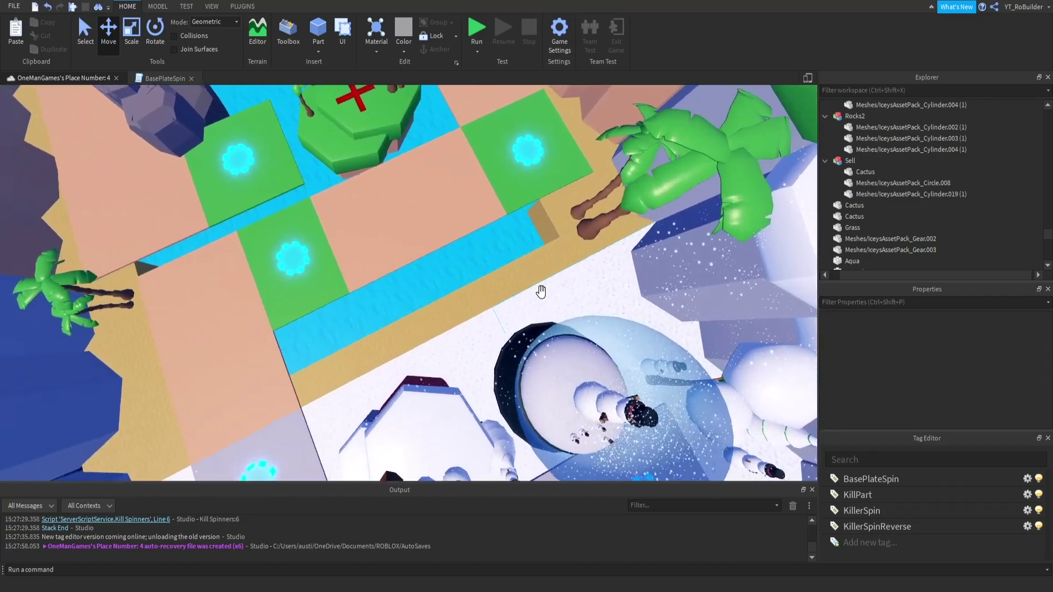
scroll(541, 291, down, 10)
scroll(542, 291, up, 4)
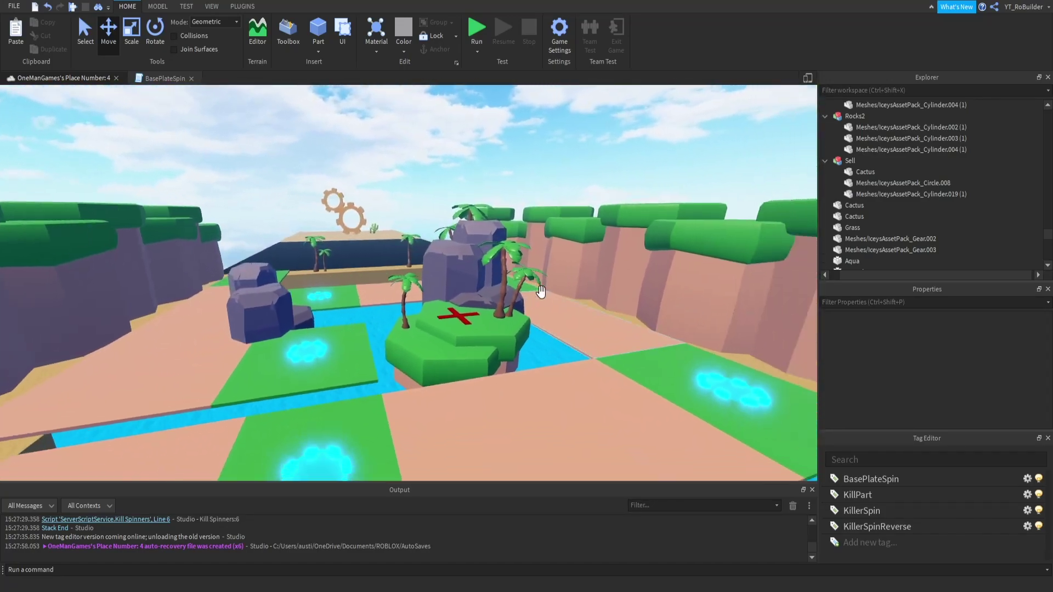
scroll(540, 290, up, 10)
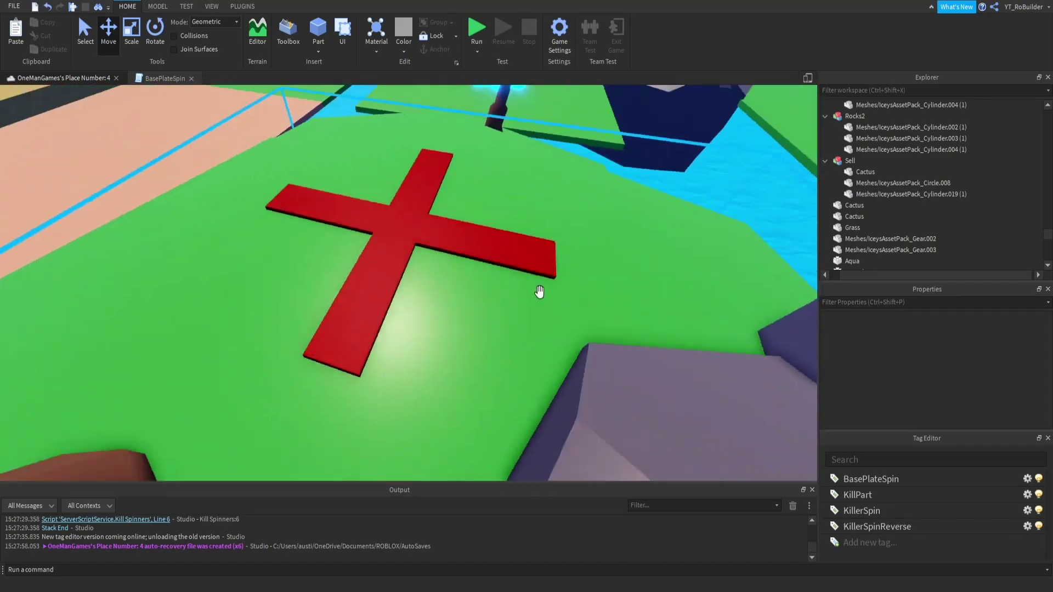
key(w)
right_drag(540, 292, 542, 292)
scroll(541, 292, down, 8)
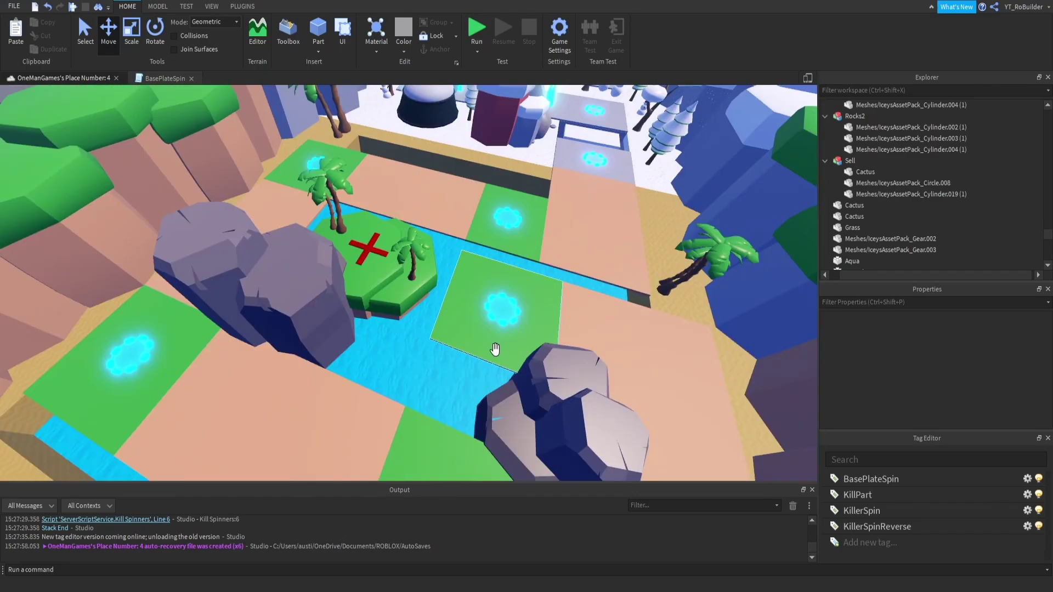
key(w)
right_drag(502, 341, 502, 342)
key(s)
scroll(501, 341, up, 5)
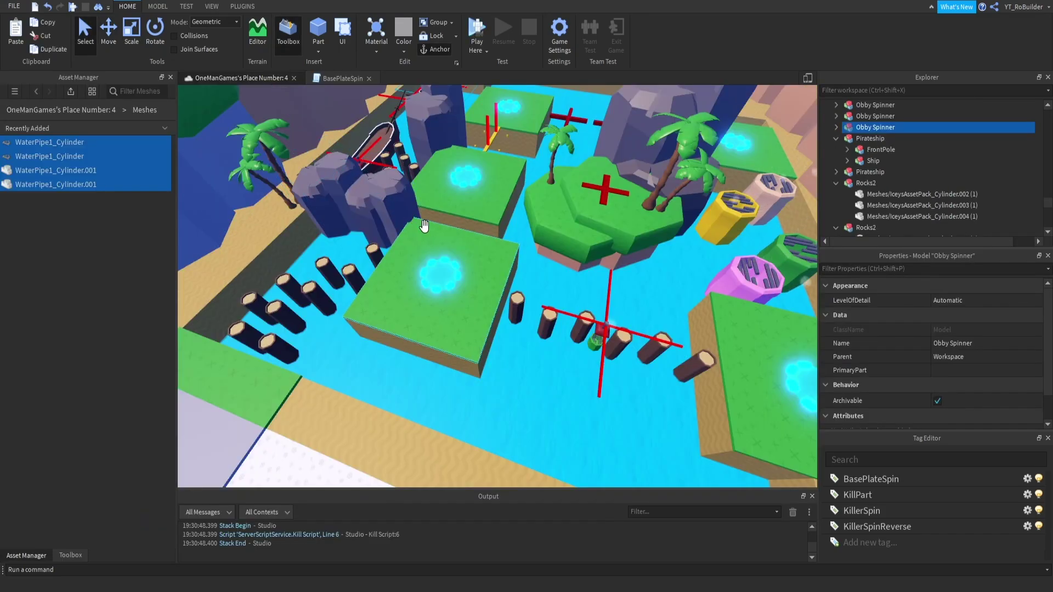
- Inspect the wooden post jumps and the Obby Spinner mounted above the green pipe in the water
right_drag(502, 236, 502, 255)
scroll(501, 243, down, 8)
scroll(502, 256, up, 10)
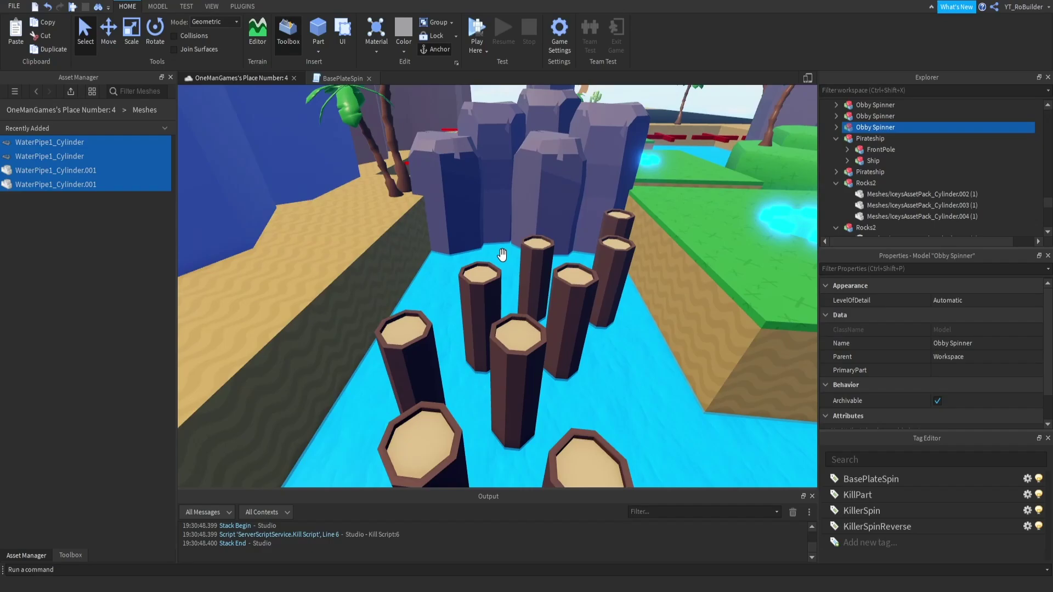
key(w)
key(f)
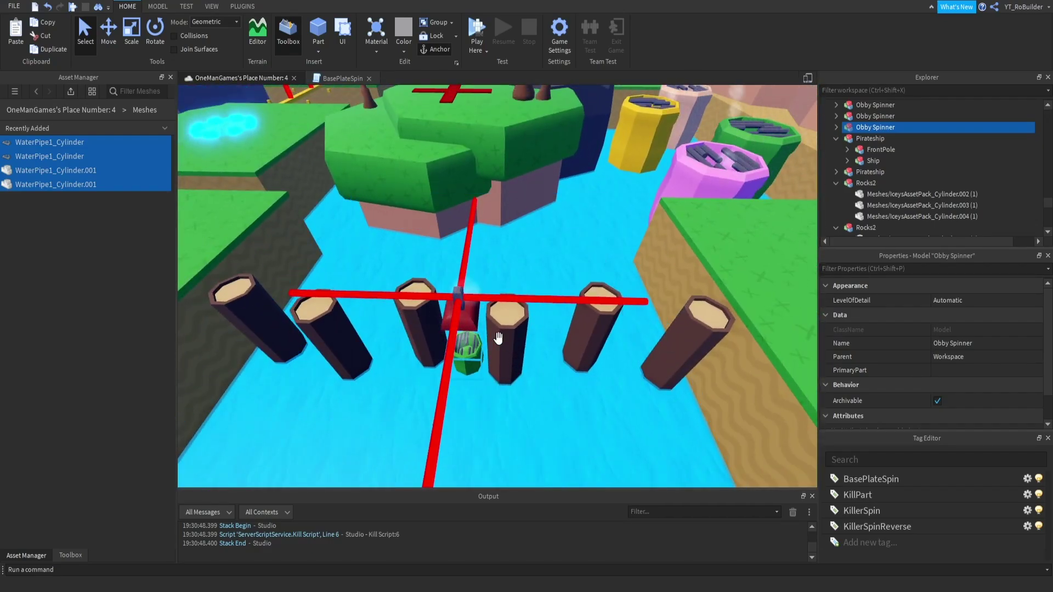
scroll(465, 303, up, 5)
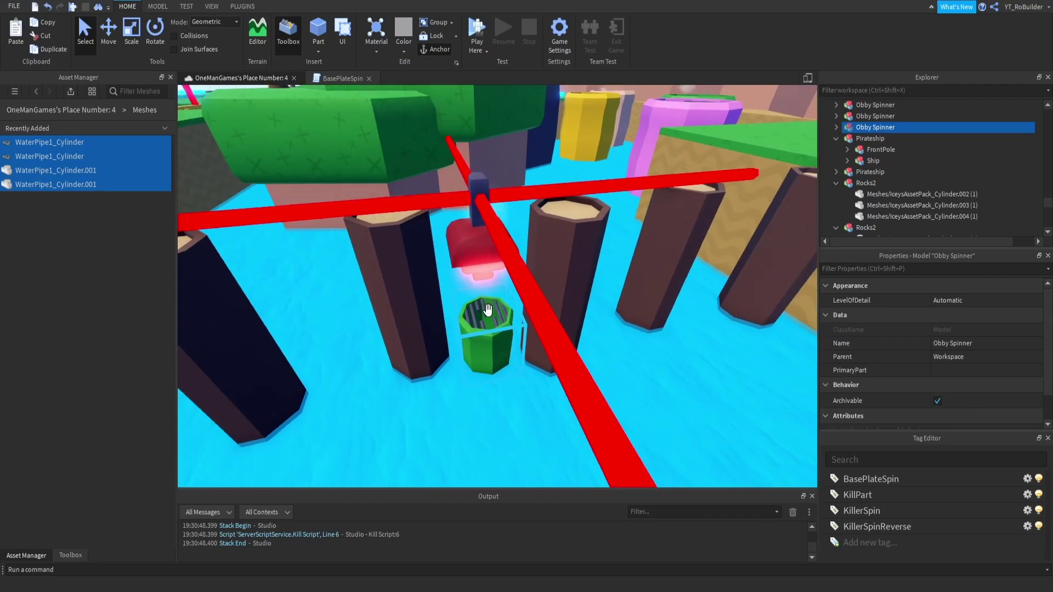
scroll(487, 310, down, 3)
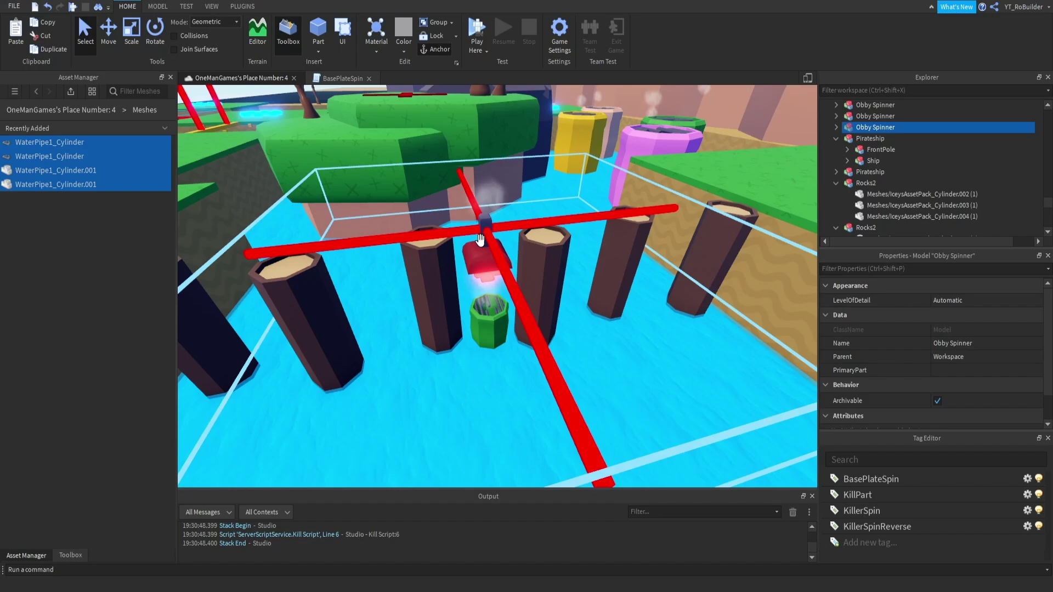
right_drag(529, 312, 529, 312)
key(d)
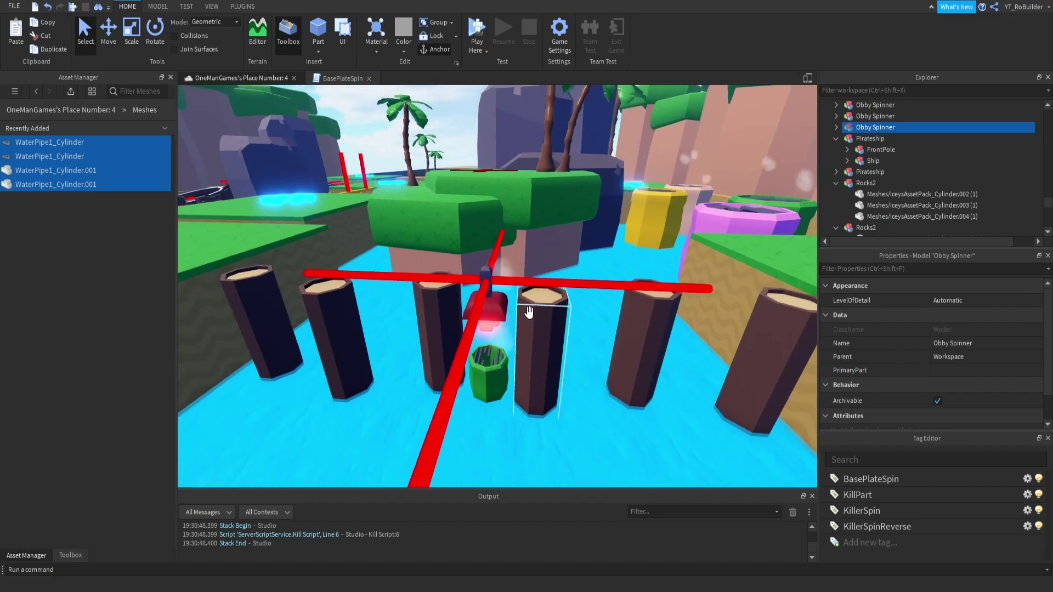
- Inspect the red beam crossing, the grass checkpoint platforms and the pirate ship with its red spinner
key(w)
right_drag(530, 312, 528, 311)
key(s)
key(w)
key(w)
key(s)
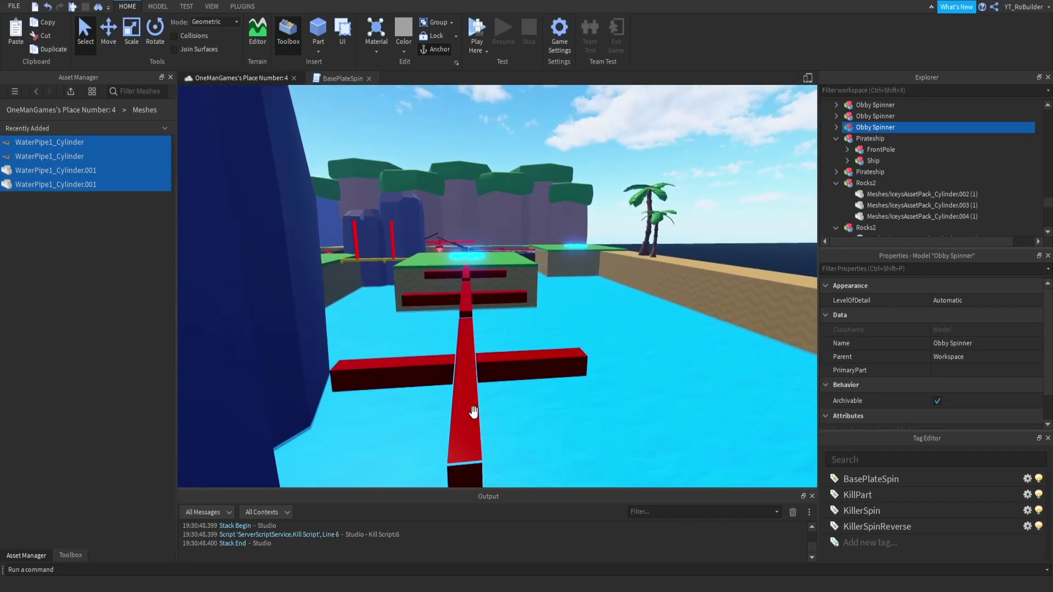
key(w)
right_drag(474, 280, 527, 274)
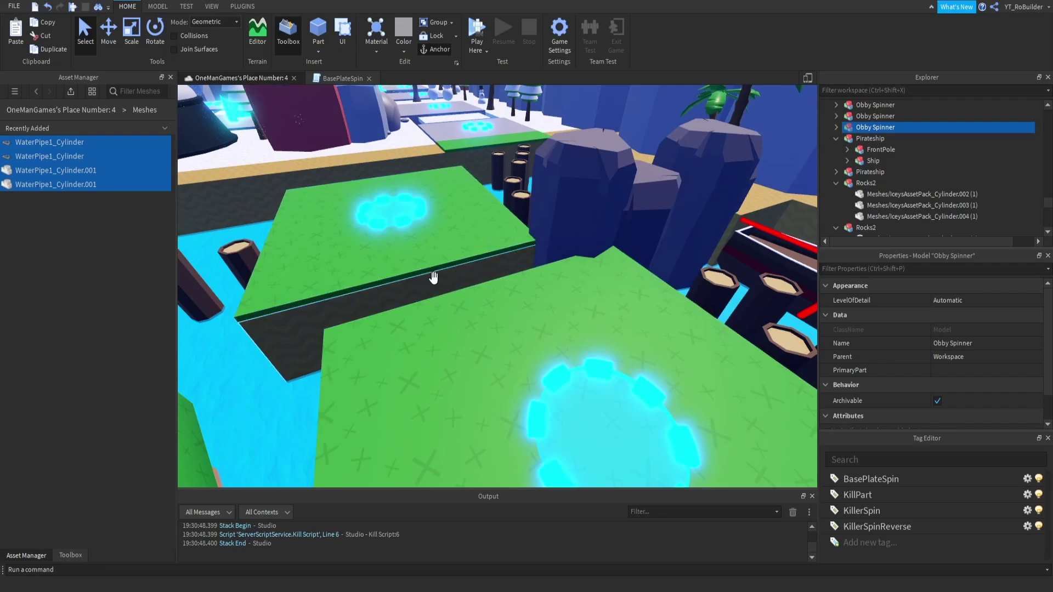
key(w)
right_drag(538, 278, 538, 278)
key(s)
right_drag(459, 298, 458, 297)
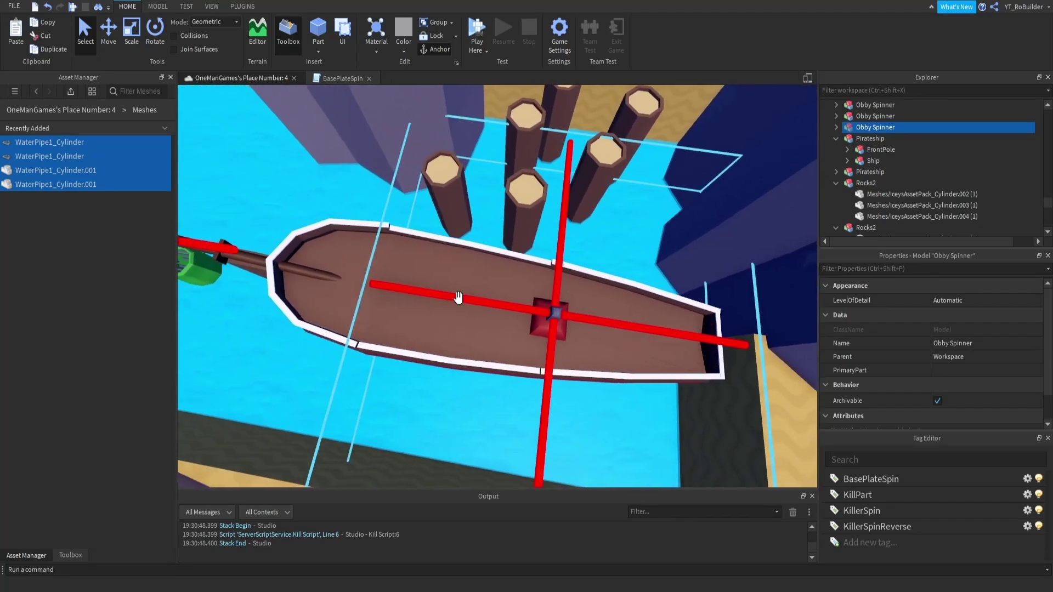
key(a)
right_drag(373, 248, 425, 299)
- Start a playtest from the green checkpoint platform facing the red beam crossing
key(s)
key(w)
right_drag(470, 421, 470, 421)
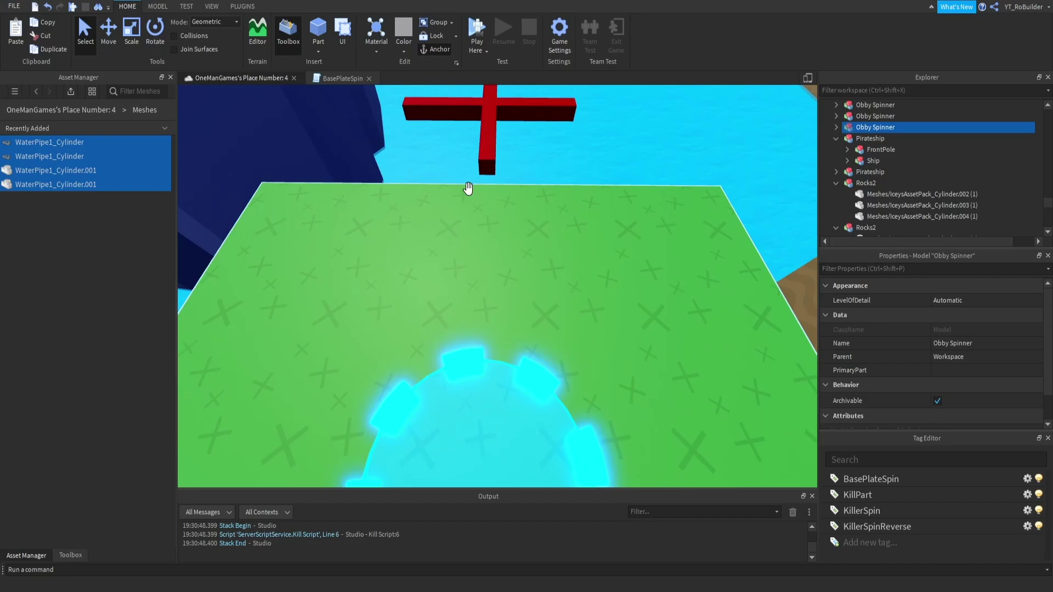
key(F5)
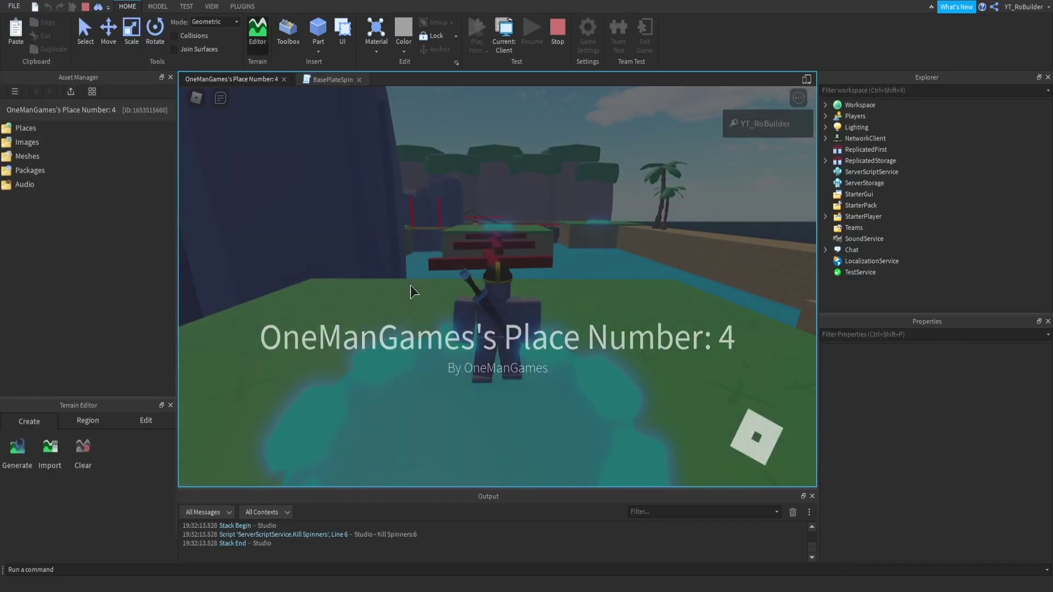
- Playtest the red beam crossing by running and jumping over the beams to the next grass checkpoint platform
key(w)
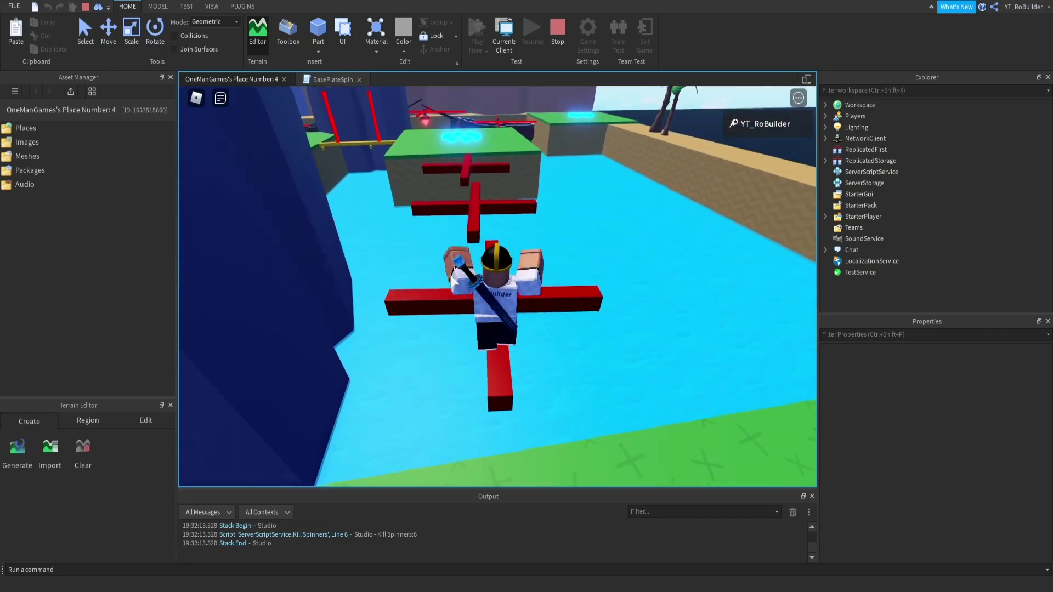
key(w)
right_drag(450, 275, 450, 275)
key(w)
key(w)
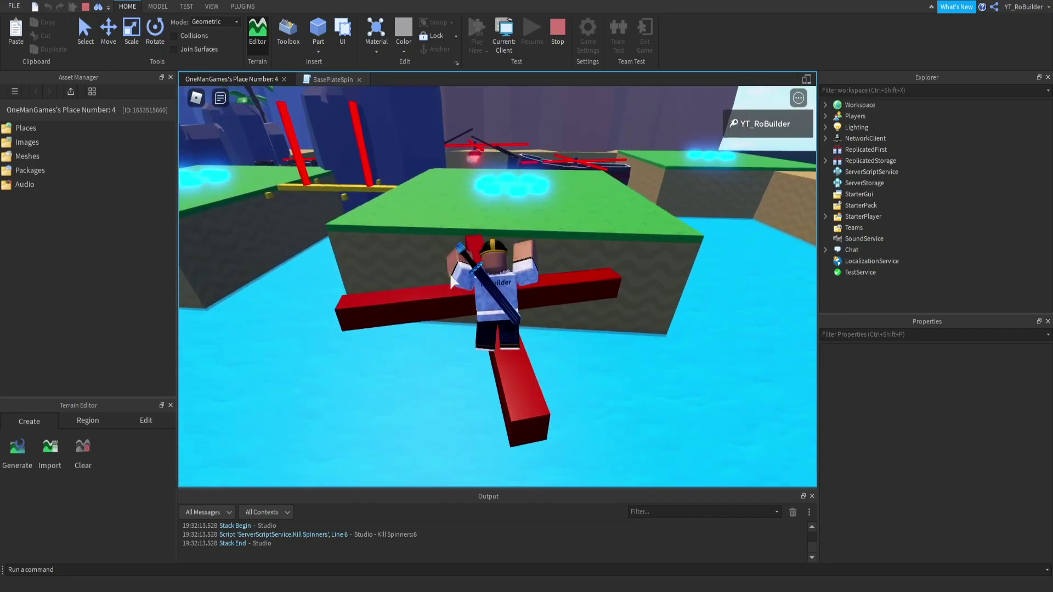
key(w)
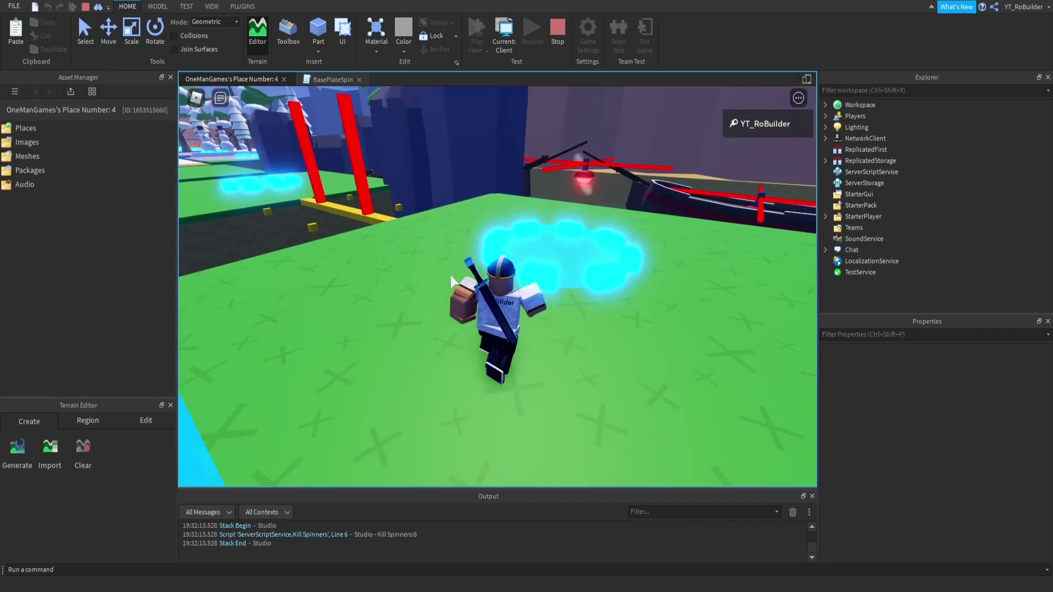
- Continue the playtest past the checkpoint at the end of the red beams, and end the session
key(w)
right_drag(449, 275, 449, 275)
key(w)
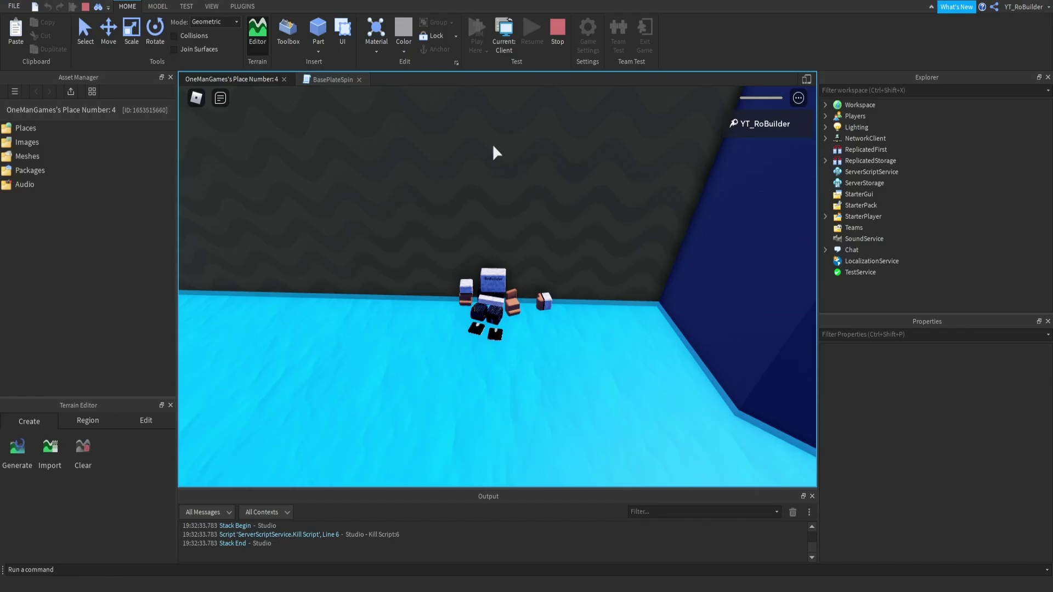
click(555, 28)
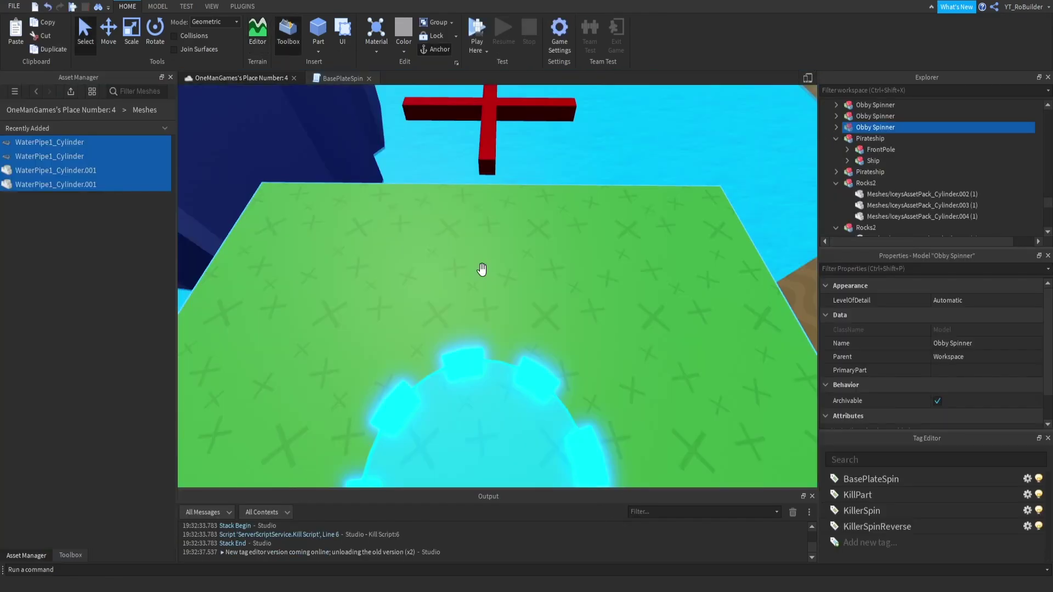
- Start a new playtest from the glowing checkpoint platform facing the wooden post jumps
scroll(486, 265, down, 5)
right_drag(487, 265, 487, 265)
key(w)
key(f)
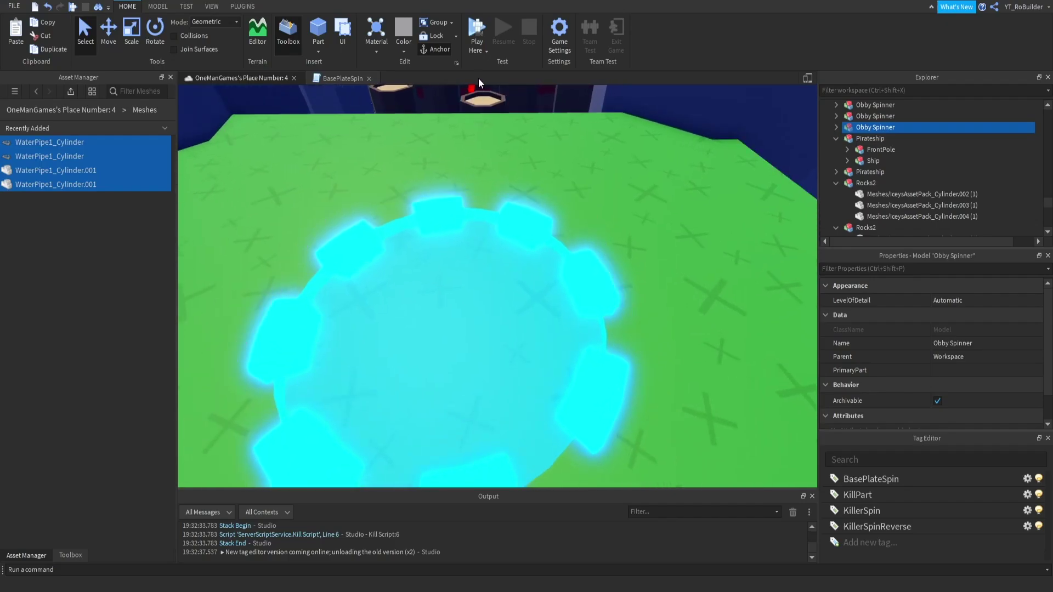
click(477, 40)
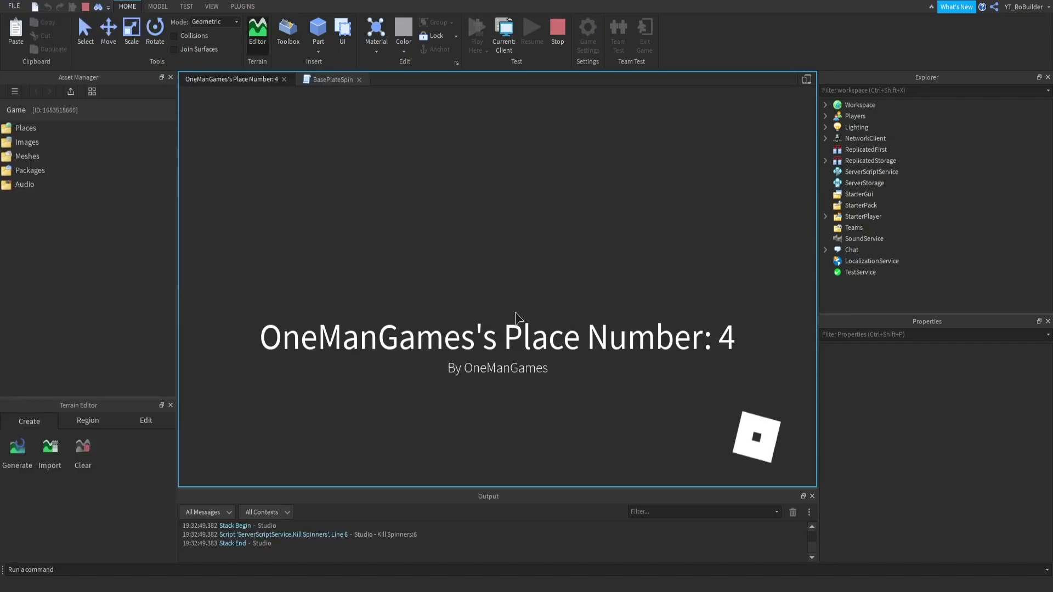
- Playtest the wooden post jumps and the first pirate ship, crossing to the second ship
key(w)
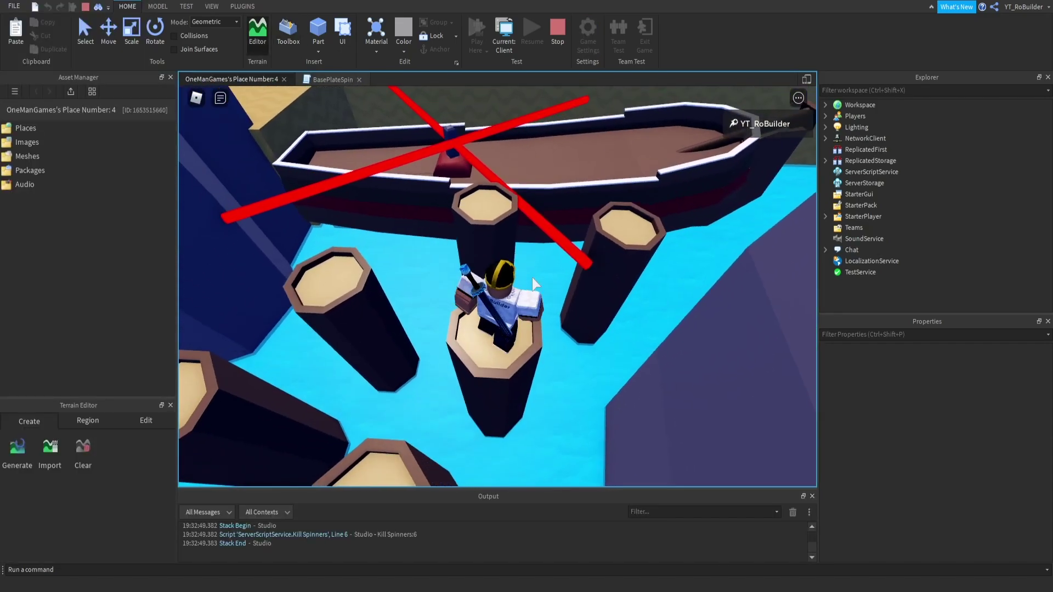
key(w)
key(space)
right_drag(532, 277, 532, 278)
key(w)
key(space)
key(w)
key(space)
key(w)
key(space)
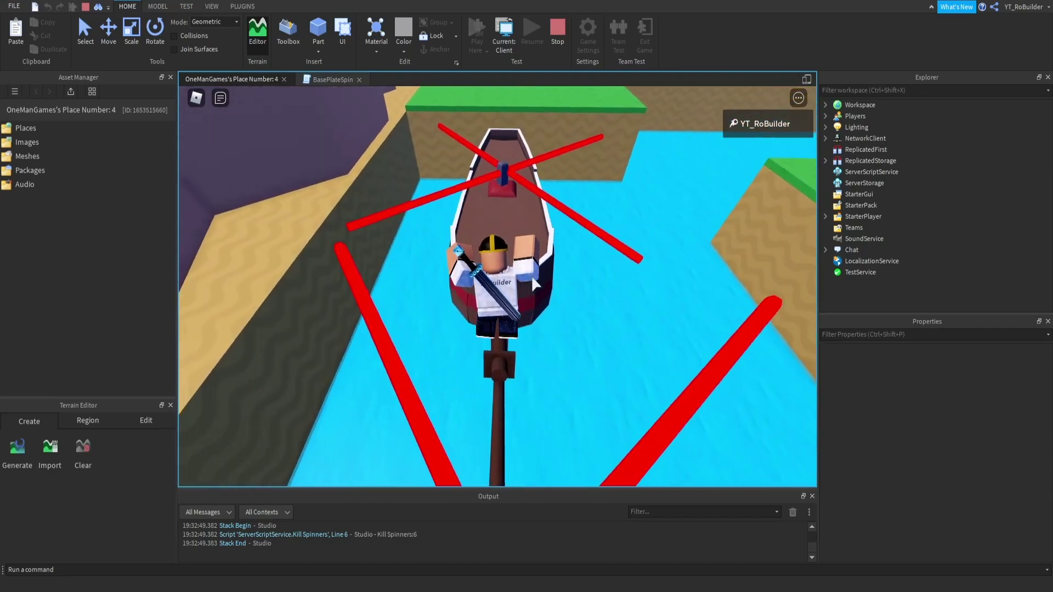
- Cross the second ship past its red spinner to the grass checkpoint platform, and end the playtest
key(w)
key(space)
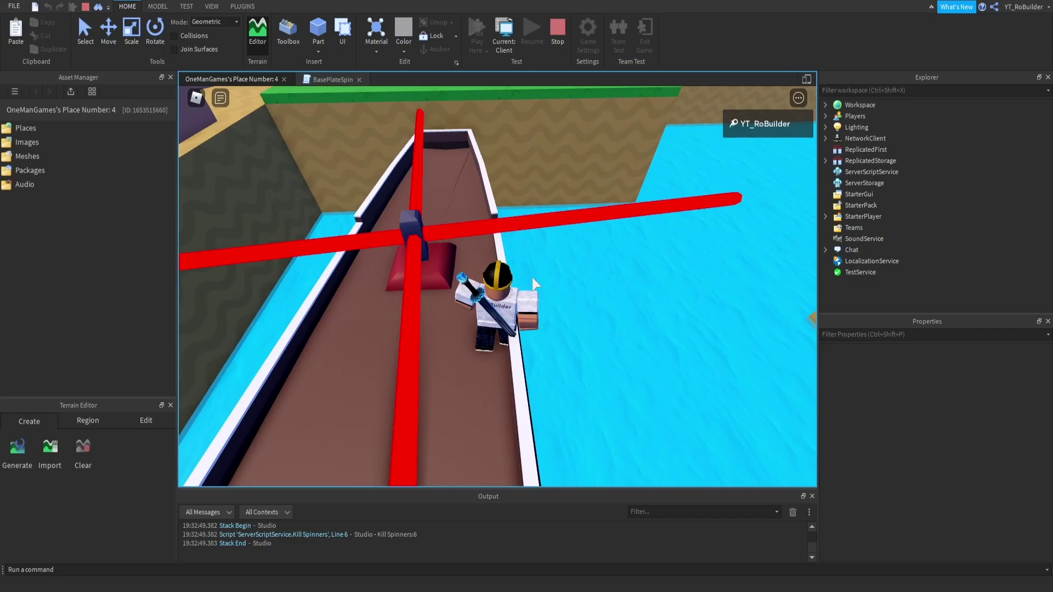
key(w)
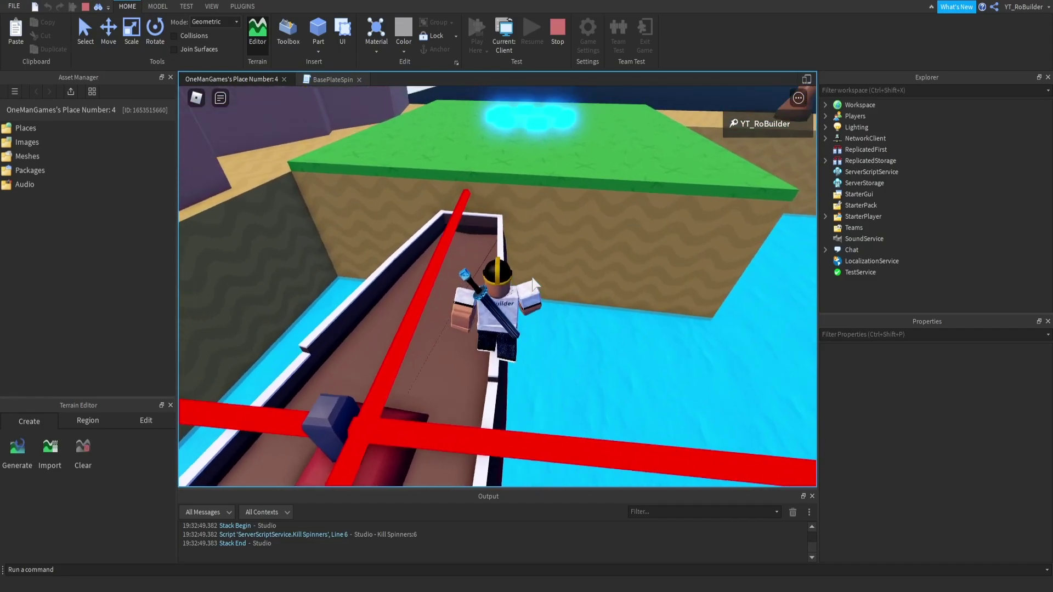
right_drag(532, 278, 517, 248)
key(w)
key(space)
scroll(532, 278, down, 3)
key(shift+F5)
- Examine the whole island zone from above, including its ships, checkpoint platforms, pipes, posts and rocks
scroll(531, 263, up, 1)
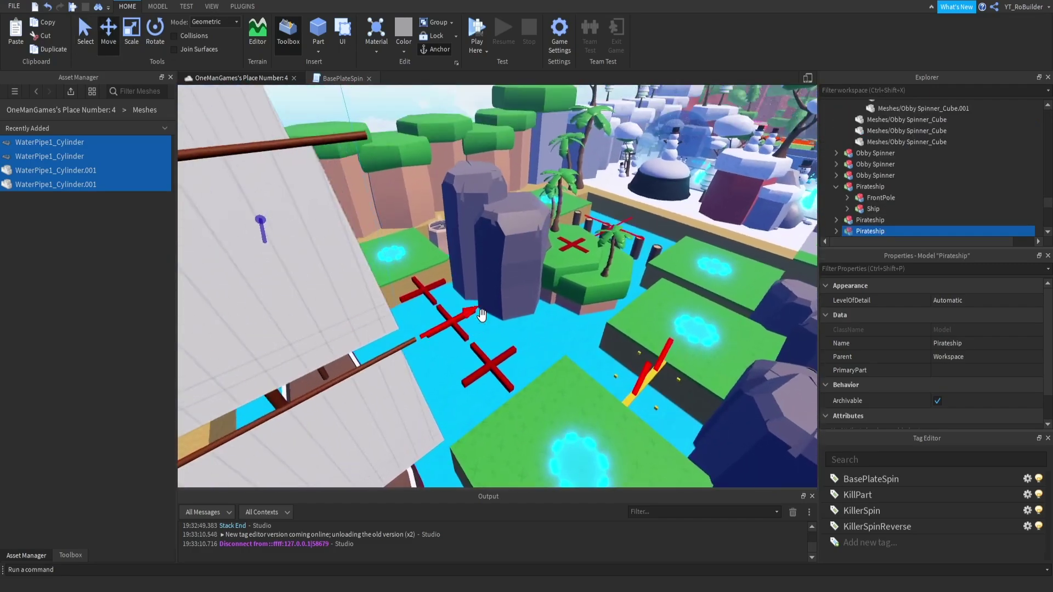
right_drag(482, 317, 481, 342)
click(482, 317)
scroll(482, 317, down, 5)
key(w)
key(a)
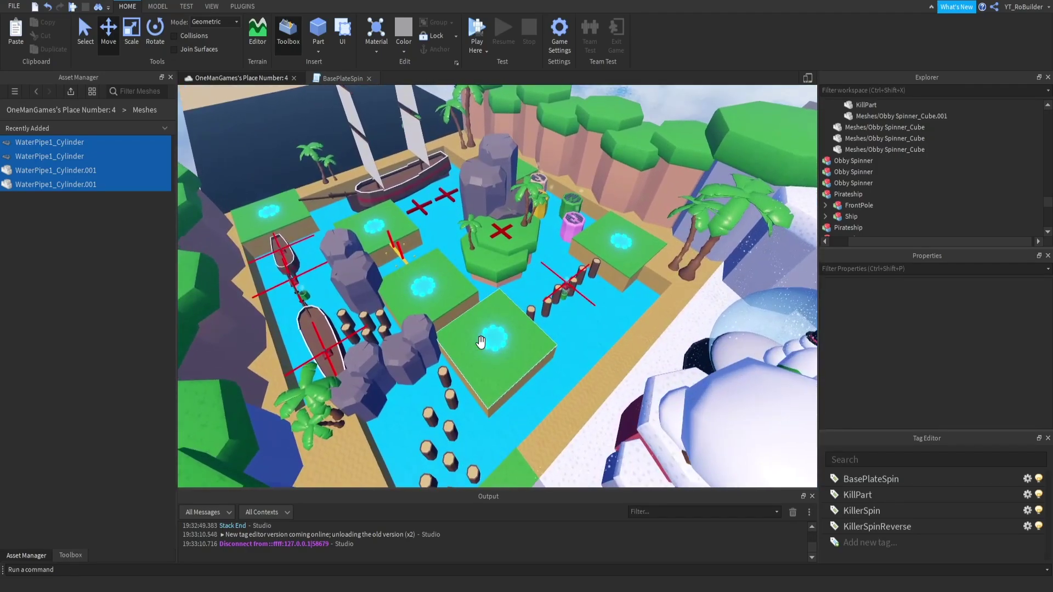
key(w)
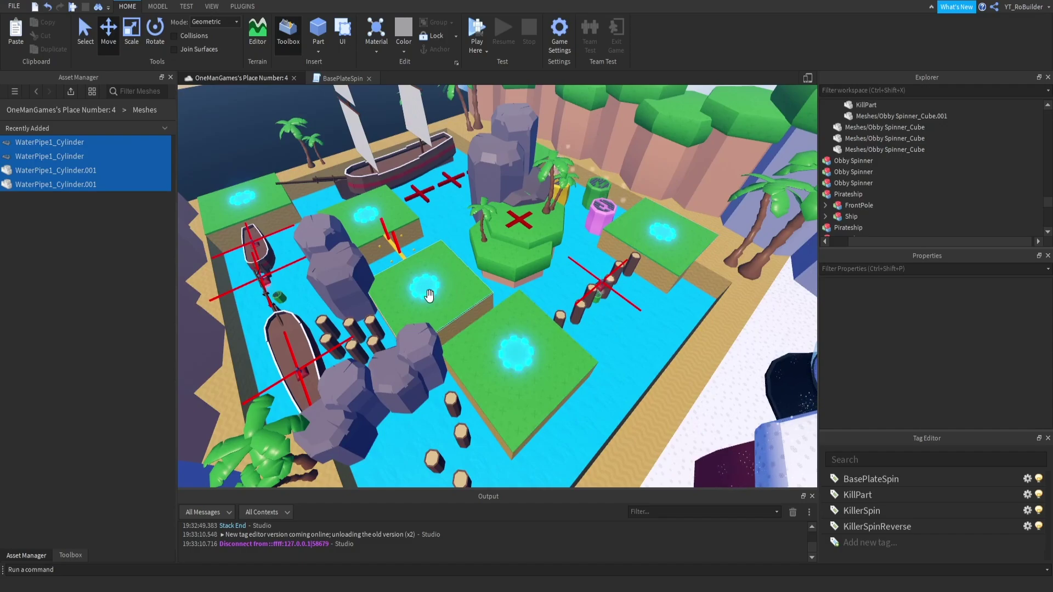
right_drag(473, 390, 494, 302)
key(s)
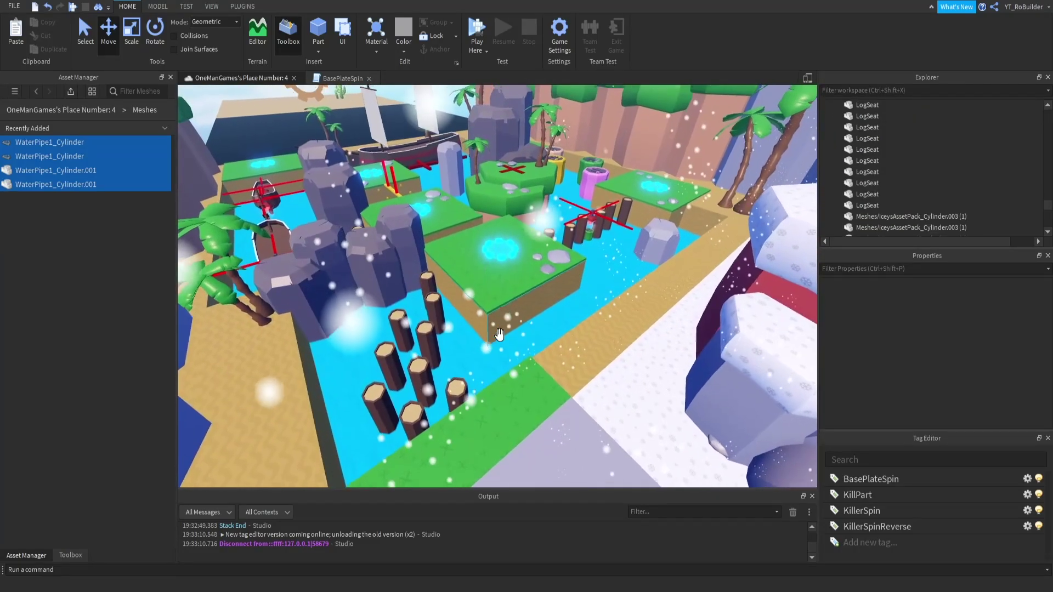
- Place a copy of the bright green grass strip on the sandy border next to the winter zone's edge
right_drag(499, 334, 485, 367)
key(w)
key(w)
key(s)
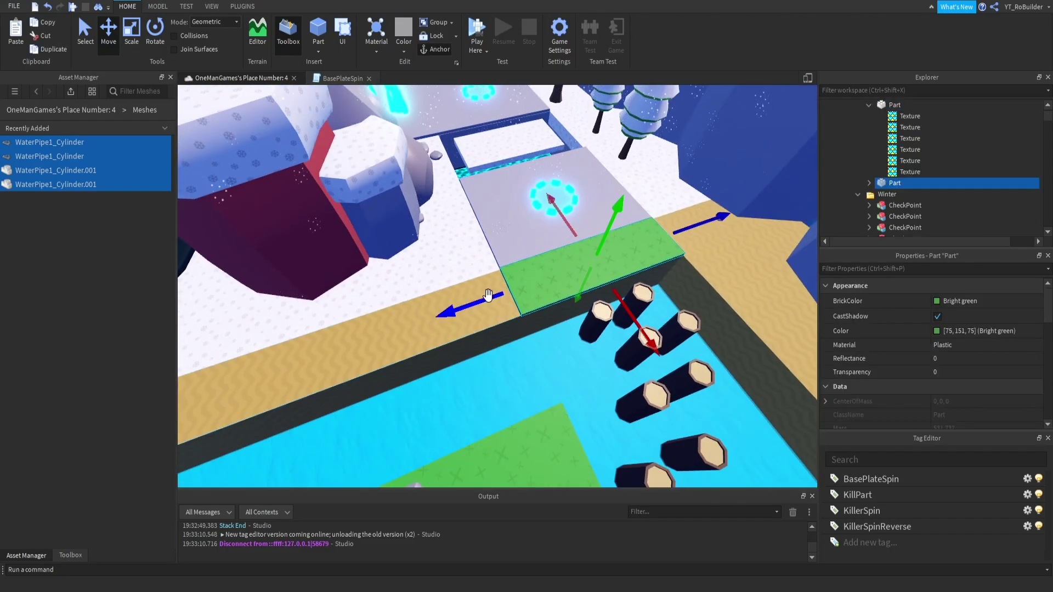
drag(487, 295, 405, 318)
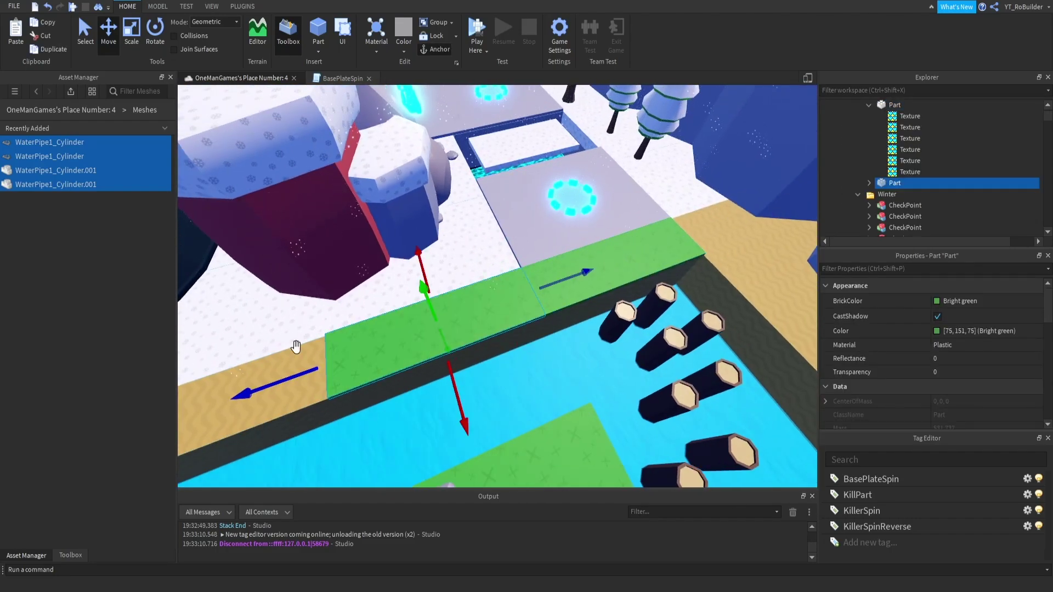
- Narrow the copied grass strip to leave a sand rim and lengthen it along the winter zone border
key(w)
key(d)
right_drag(555, 307, 554, 307)
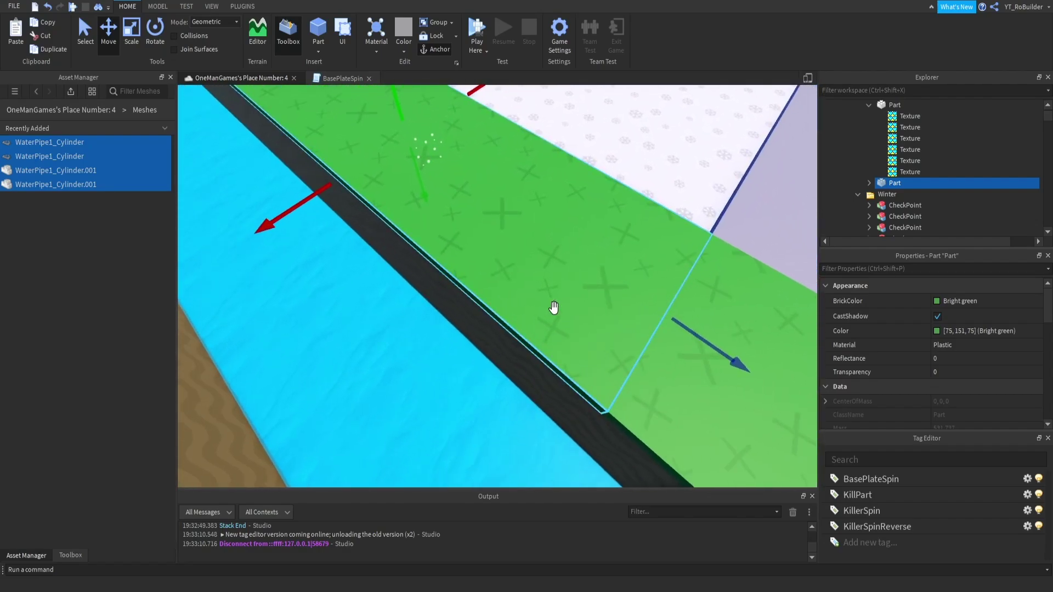
right_drag(596, 306, 596, 307)
key(s)
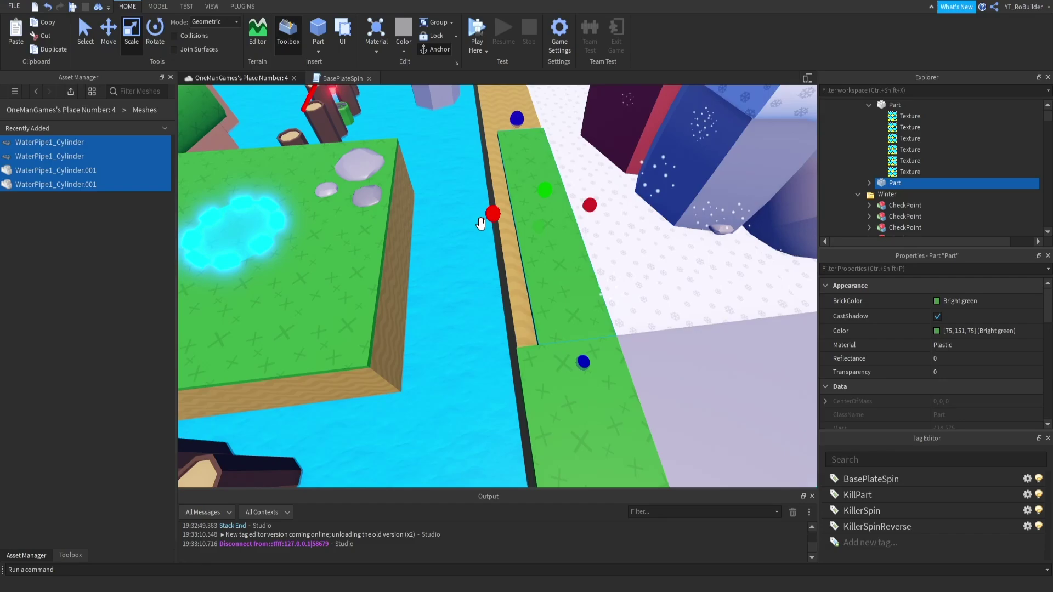
right_drag(480, 223, 436, 255)
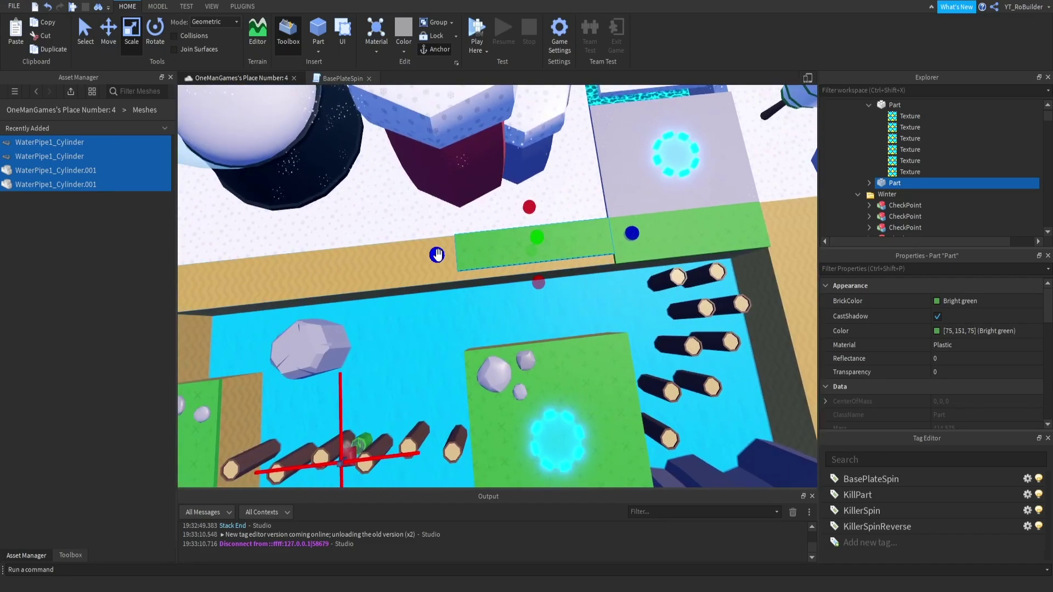
drag(437, 255, 208, 280)
- Duplicate the grass strip and fit the copy over the sandy corner beneath the palm trees beside the checkpoint platform
key(ctrl+d)
right_drag(552, 236, 445, 200)
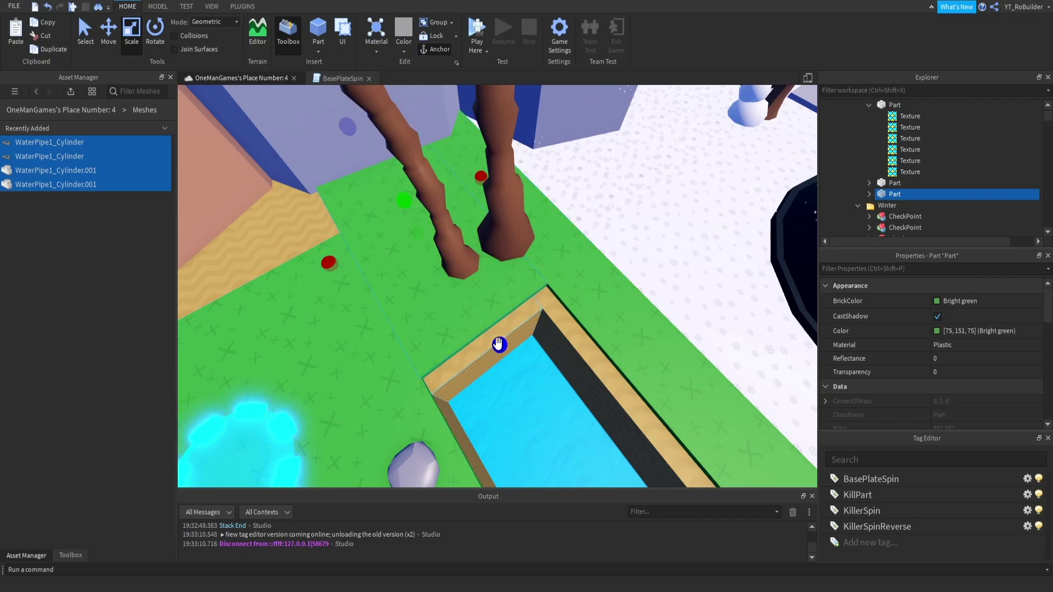
right_drag(534, 351, 522, 317)
key(s)
- Extend the green checkpoint platform beside the pipes back to the cliff wall, undoing the surplus resize
click(521, 316)
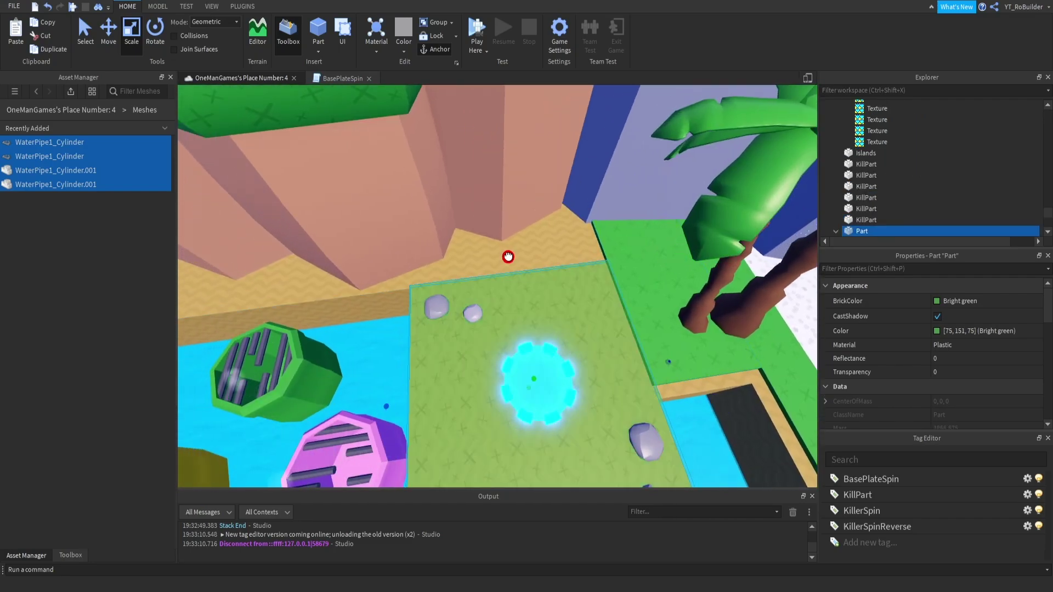
drag(505, 218, 499, 194)
right_drag(575, 298, 557, 264)
key(d)
drag(543, 210, 538, 211)
key(ctrl+z)
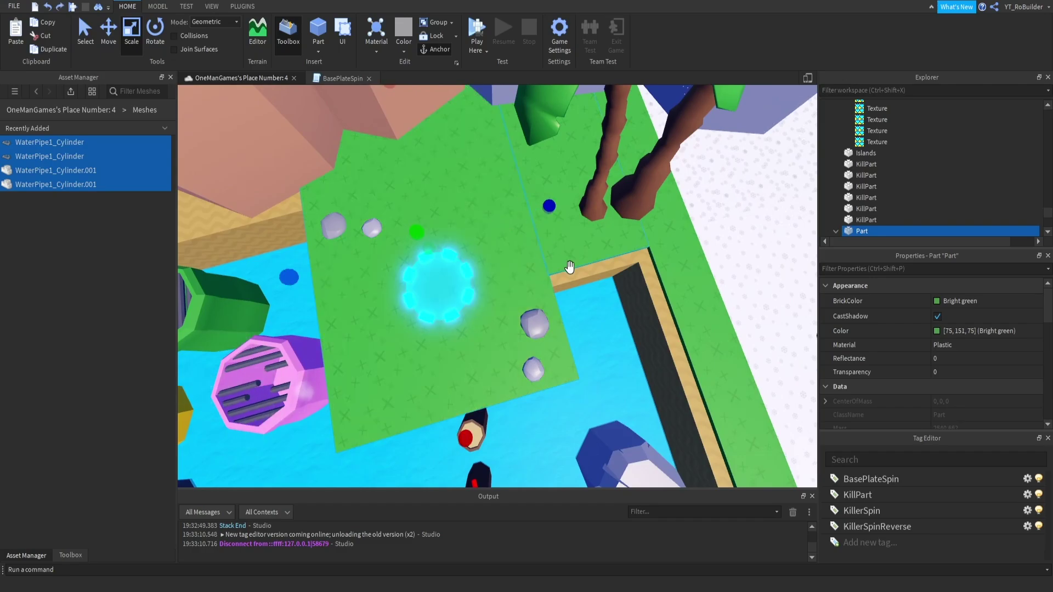
- Lay a duplicated grass strip along the foot of the cliffs behind the coloured pipes
click(590, 322)
right_drag(592, 322, 614, 293)
right_drag(615, 293, 631, 296)
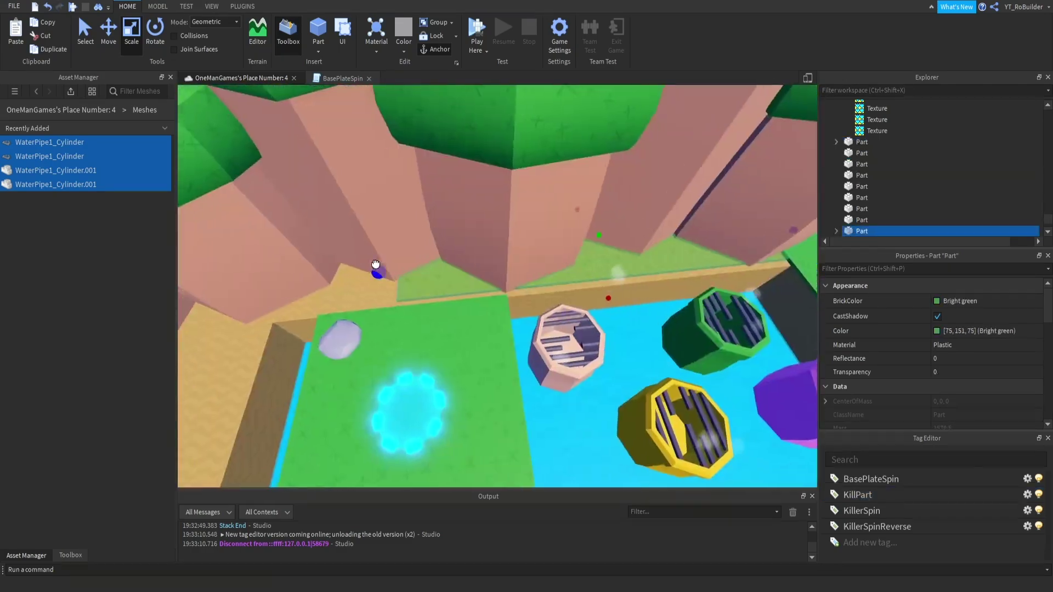
key(a)
drag(374, 264, 474, 283)
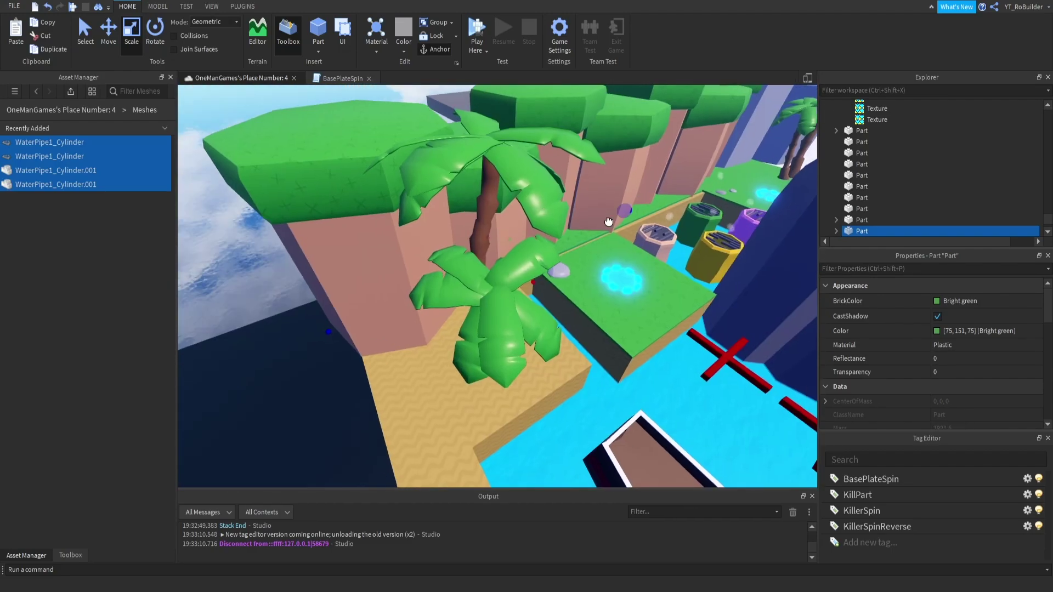
- Fit another grass part over the sandy corner between the cliff and the pirate ship, widening it under the palm trees
key(w)
drag(609, 223, 595, 245)
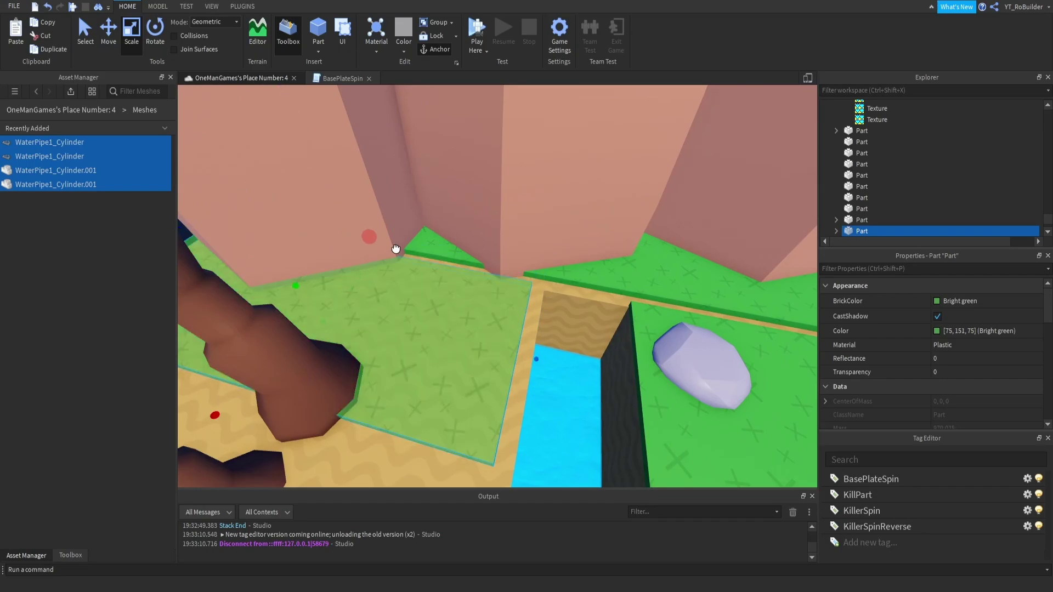
right_drag(398, 236, 493, 274)
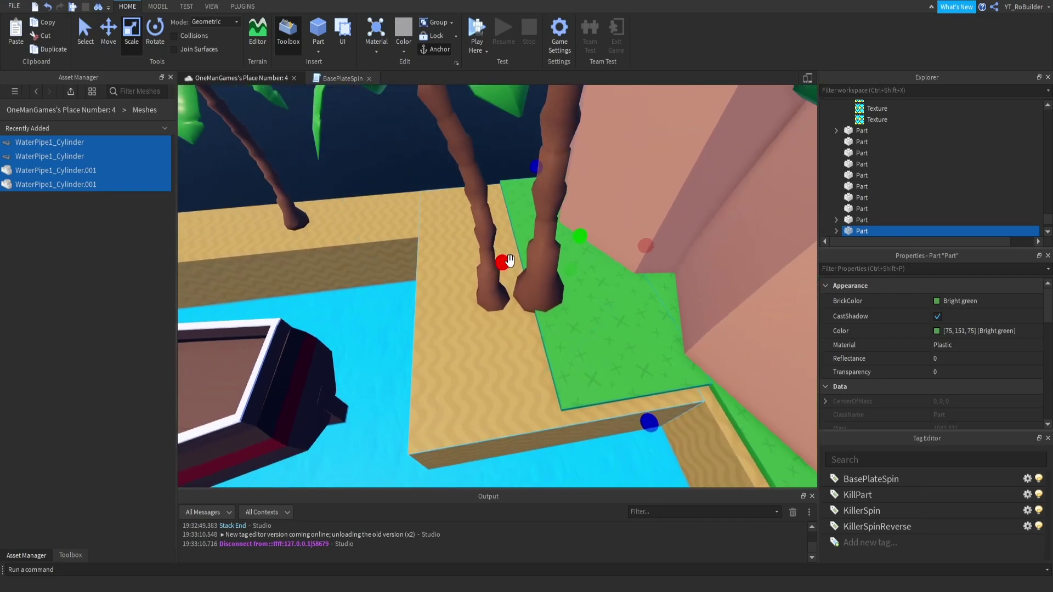
drag(508, 264, 440, 282)
- Duplicate the corner grass part and stretch the copy along the outer sandy edge beside the pirate ship
right_drag(470, 298, 470, 299)
key(ctrl+d)
drag(712, 344, 581, 259)
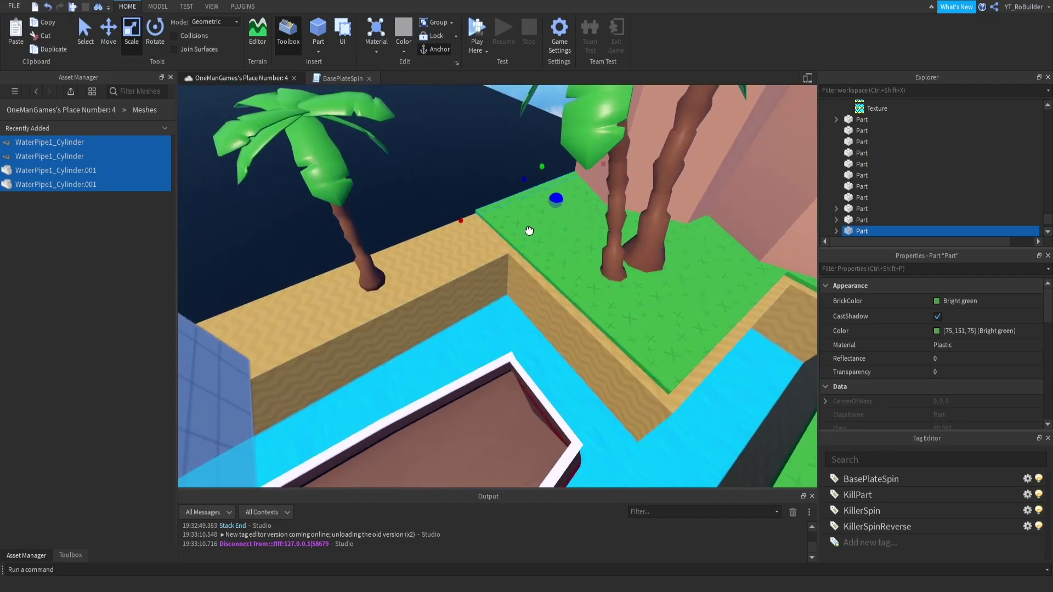
scroll(477, 223, up, 5)
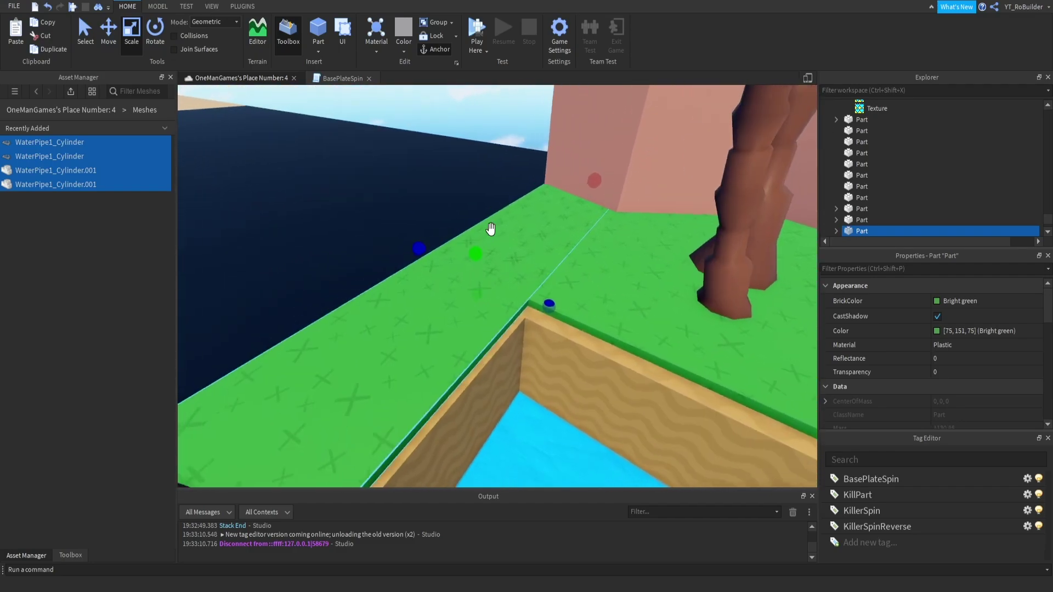